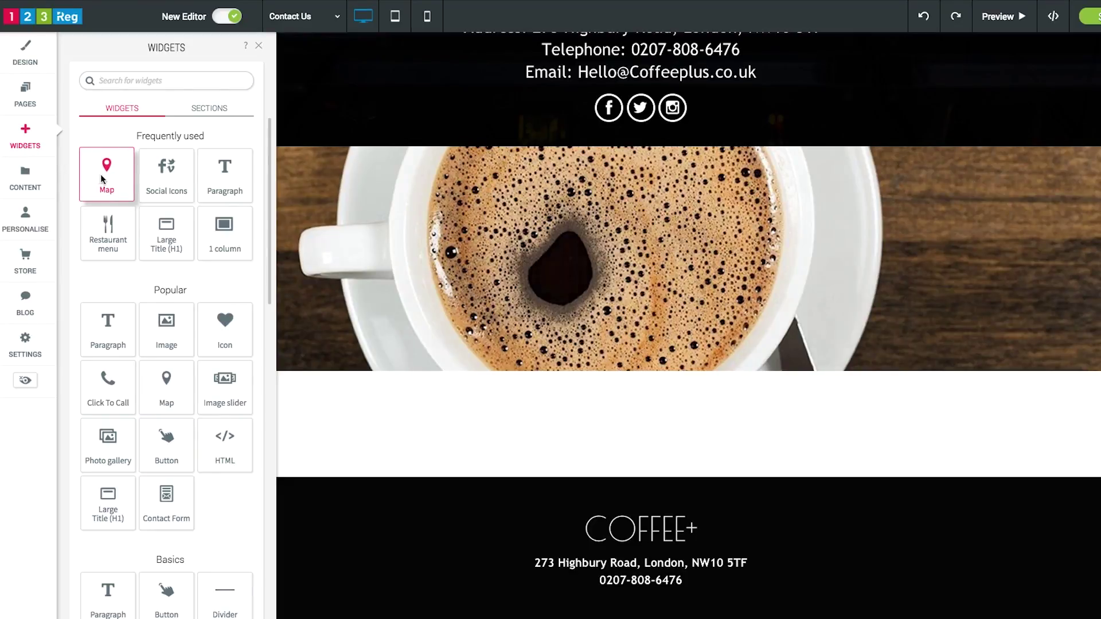
- Drag a map section onto the Contact Us page
left_click_drag(100, 174, 438, 454)
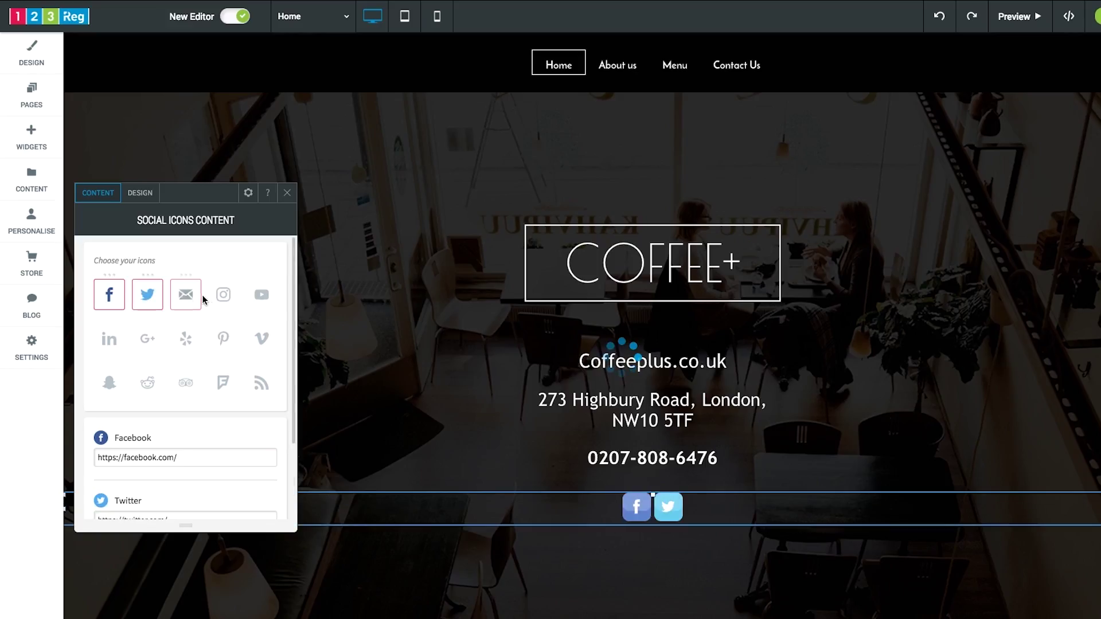
- Add an Instagram icon to the social bar and close the social icons settings
left_click(225, 296)
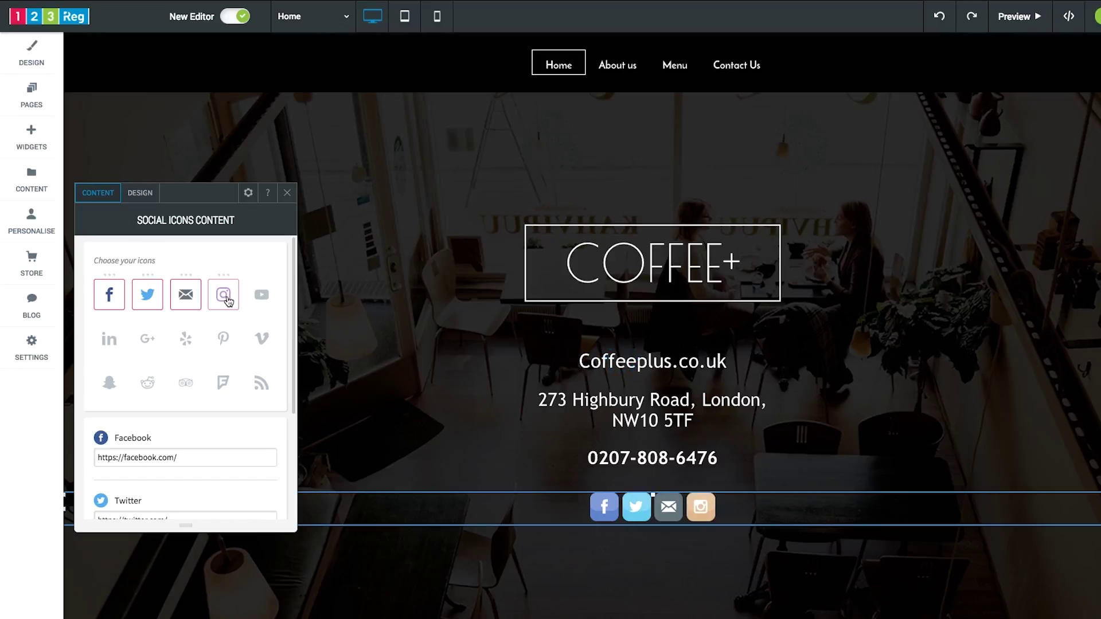
left_click(288, 193)
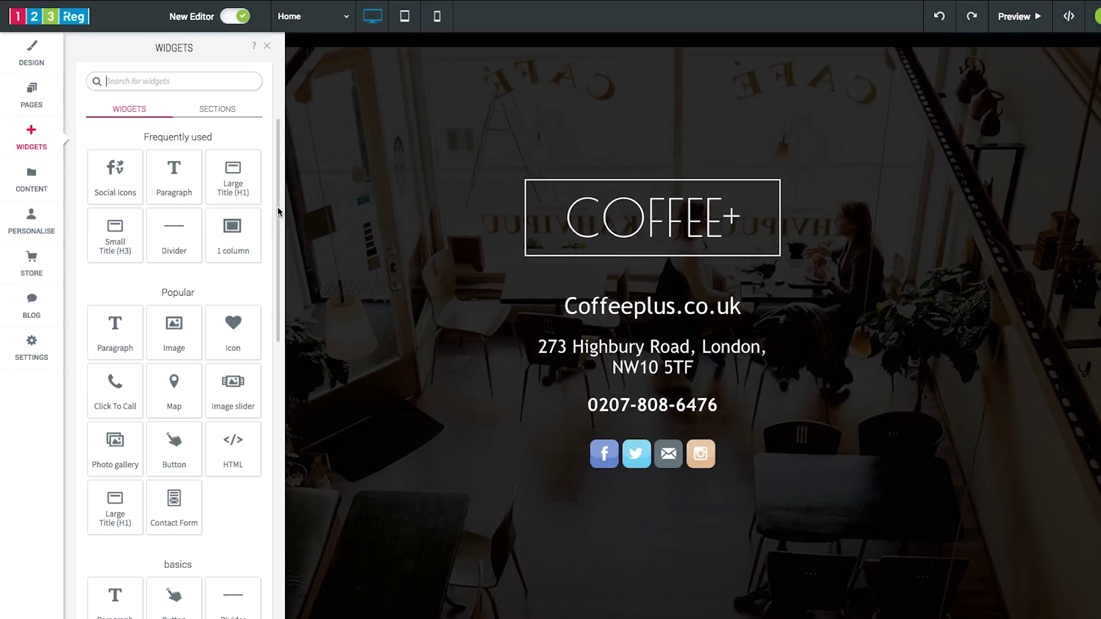
- Drop the Map widget into the chosen spot on the page
left_click_drag(278, 214, 263, 417)
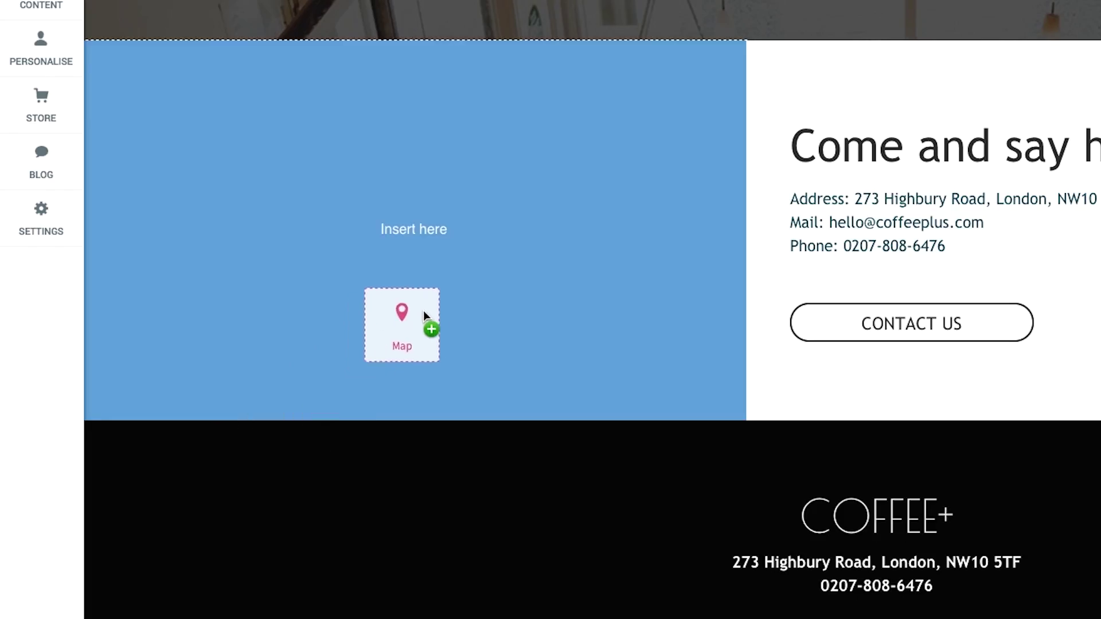
left_click_drag(423, 311, 443, 295)
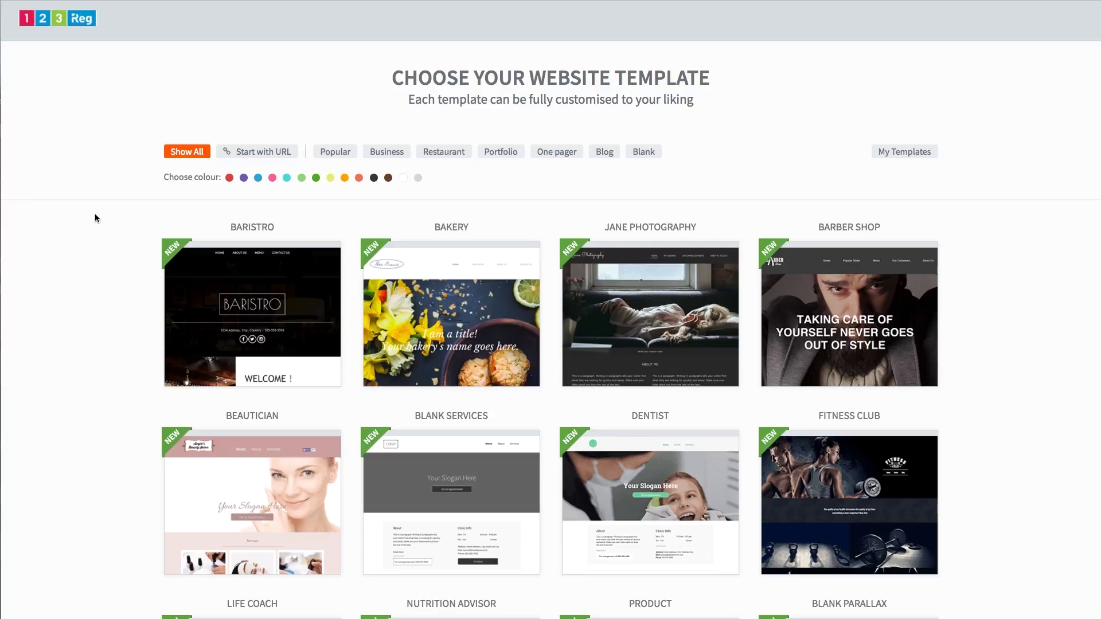
- Preview the Baristro template
mouse_move(291, 323)
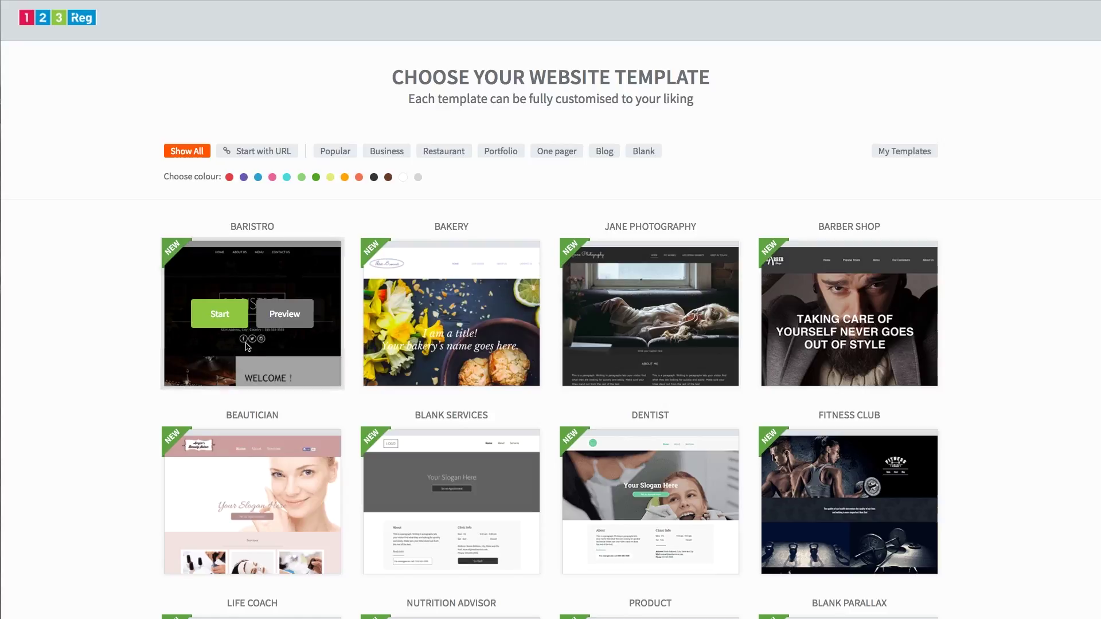
left_click(291, 323)
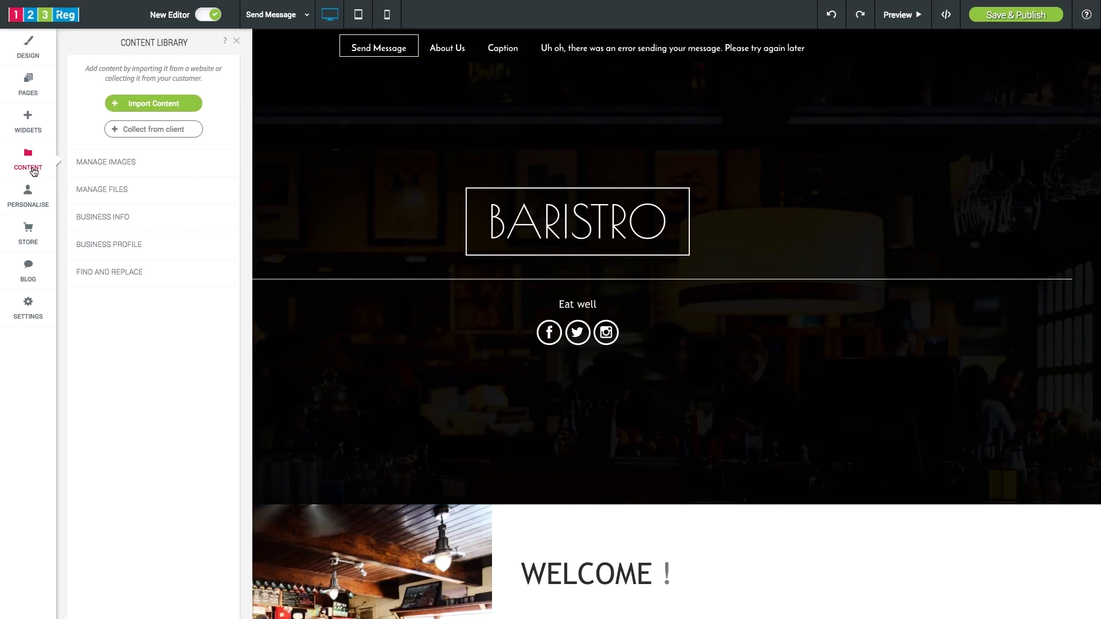
- Start importing content, then apply the Avenue filter to the coffee-cup photo
left_click(158, 112)
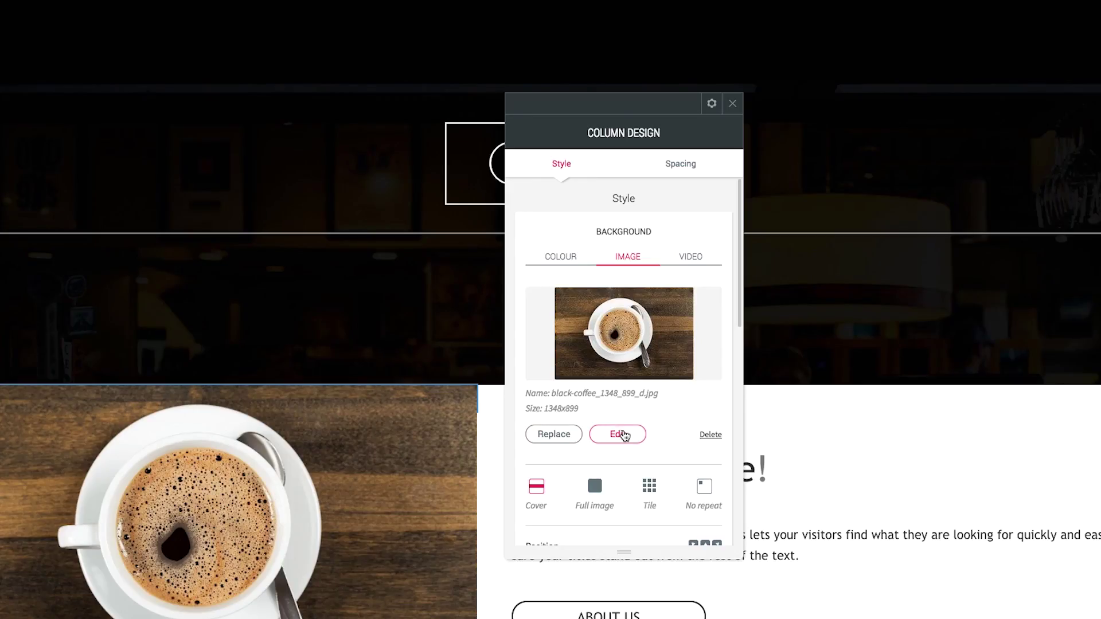
left_click(620, 434)
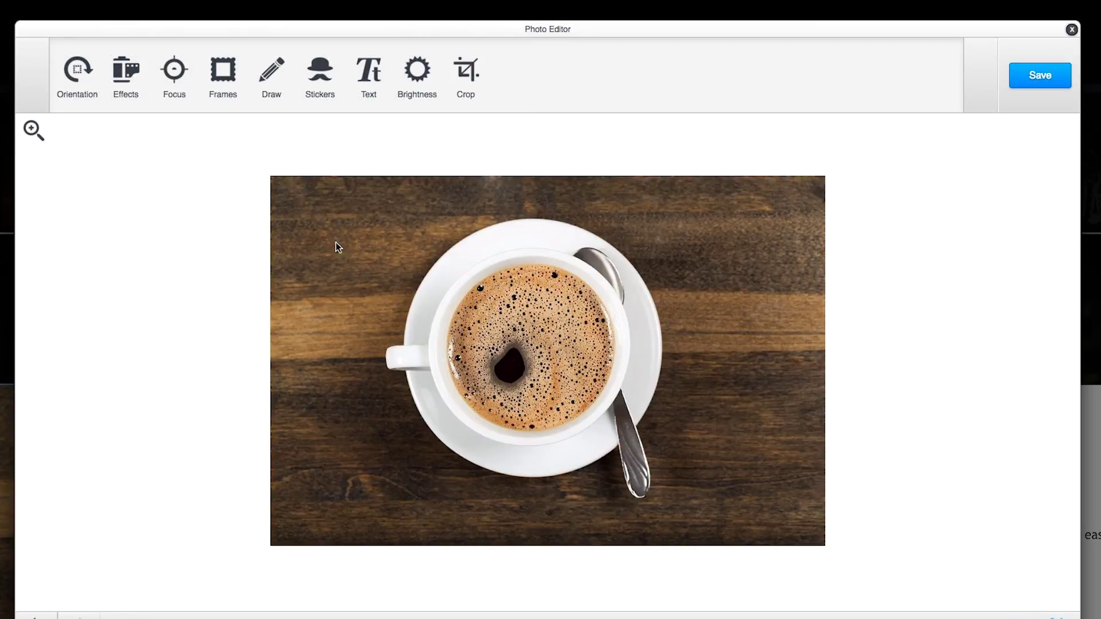
left_click(123, 69)
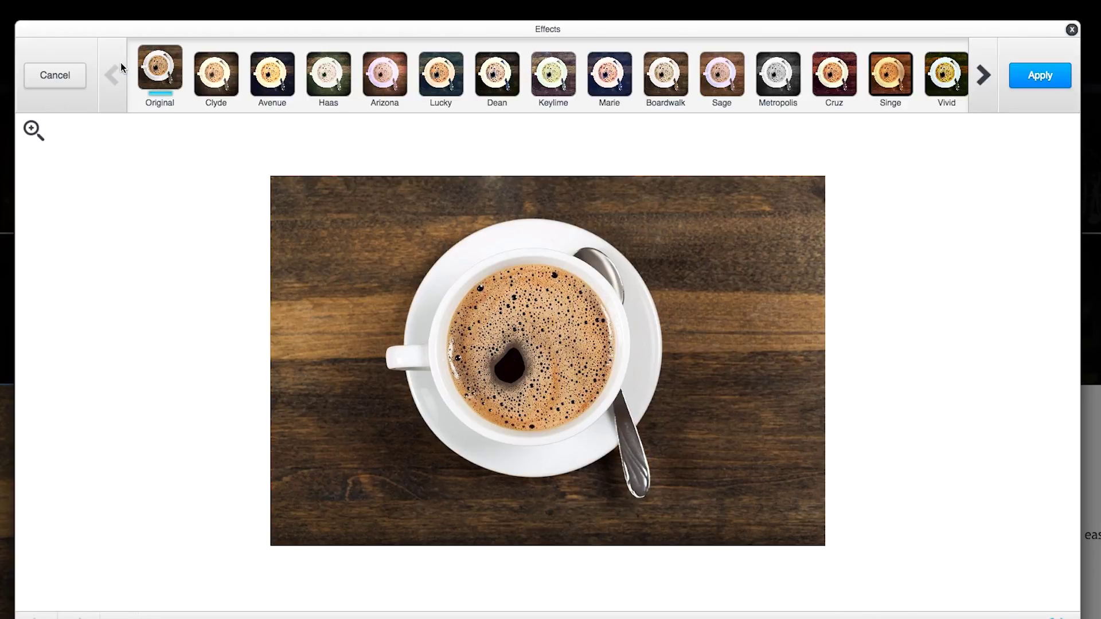
left_click(277, 81)
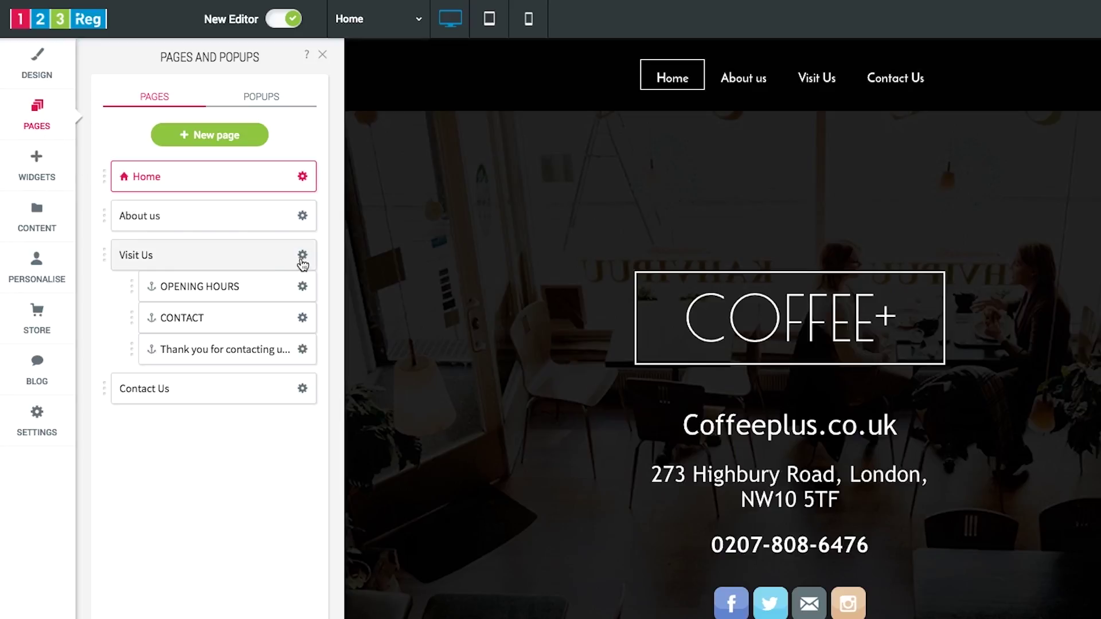
- Rename the Visit Us page to Menu
left_click(303, 256)
left_click(356, 257)
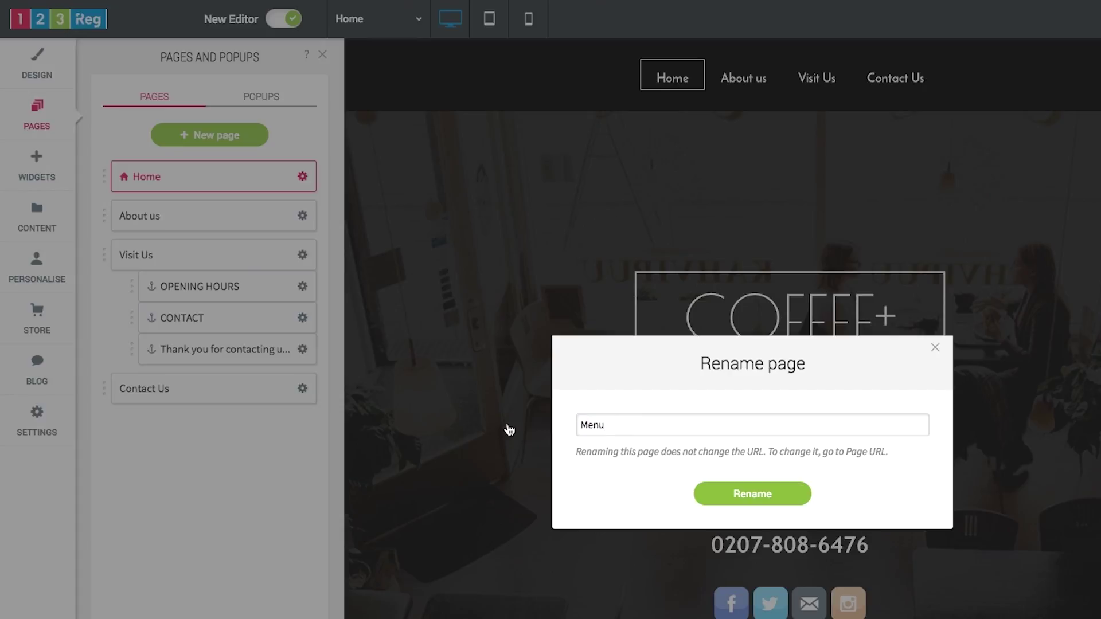
left_click(730, 495)
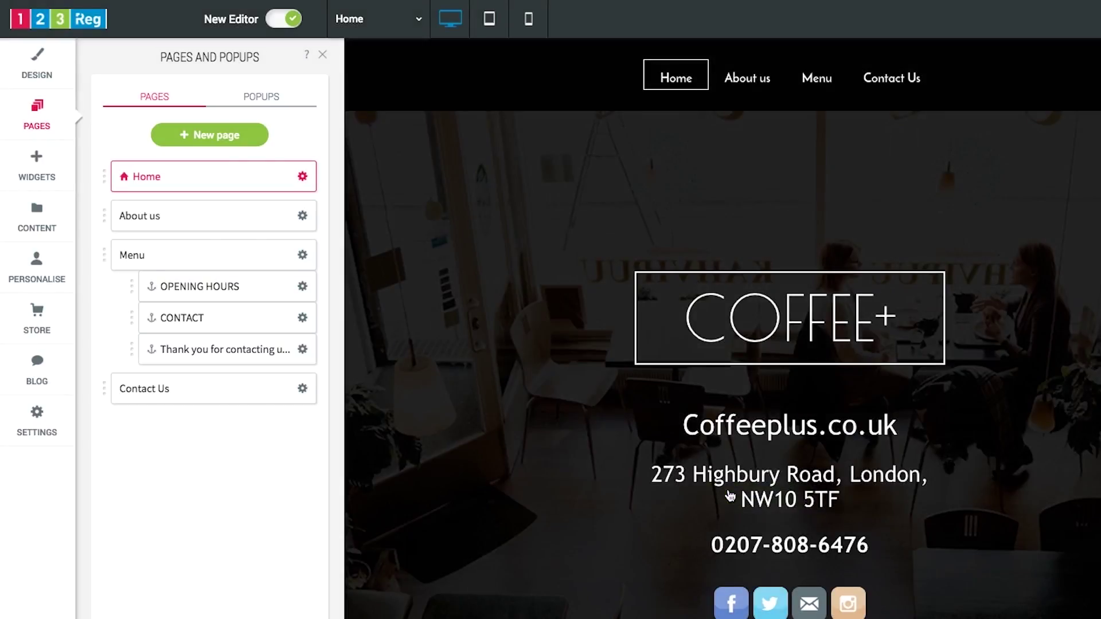
- Add a Restaurant Menu widget to the Menu page
left_click(131, 247)
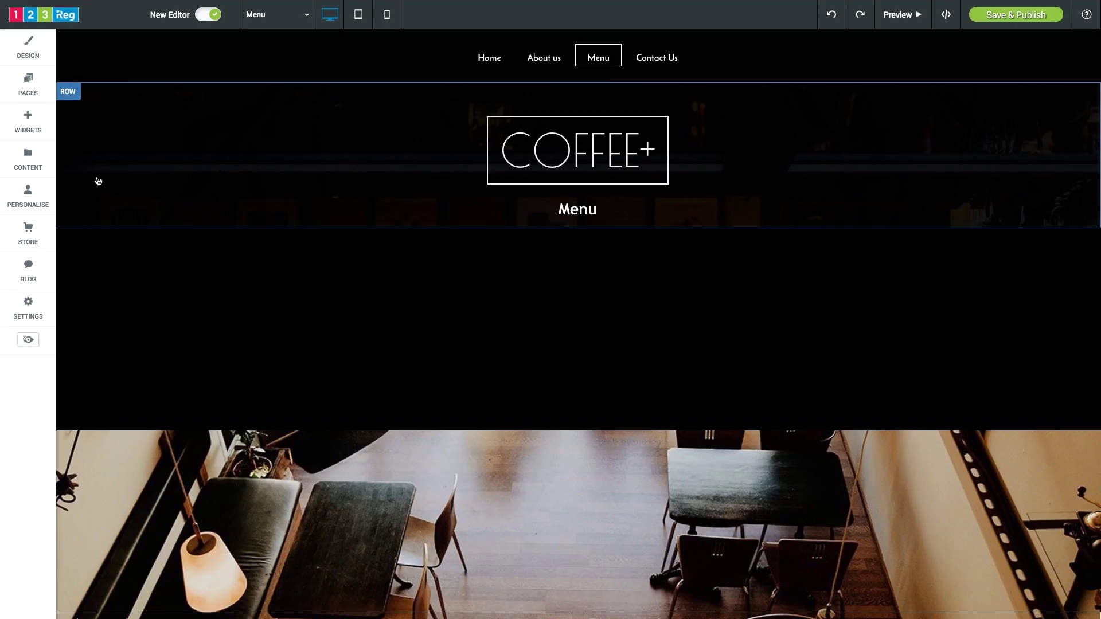
left_click(28, 119)
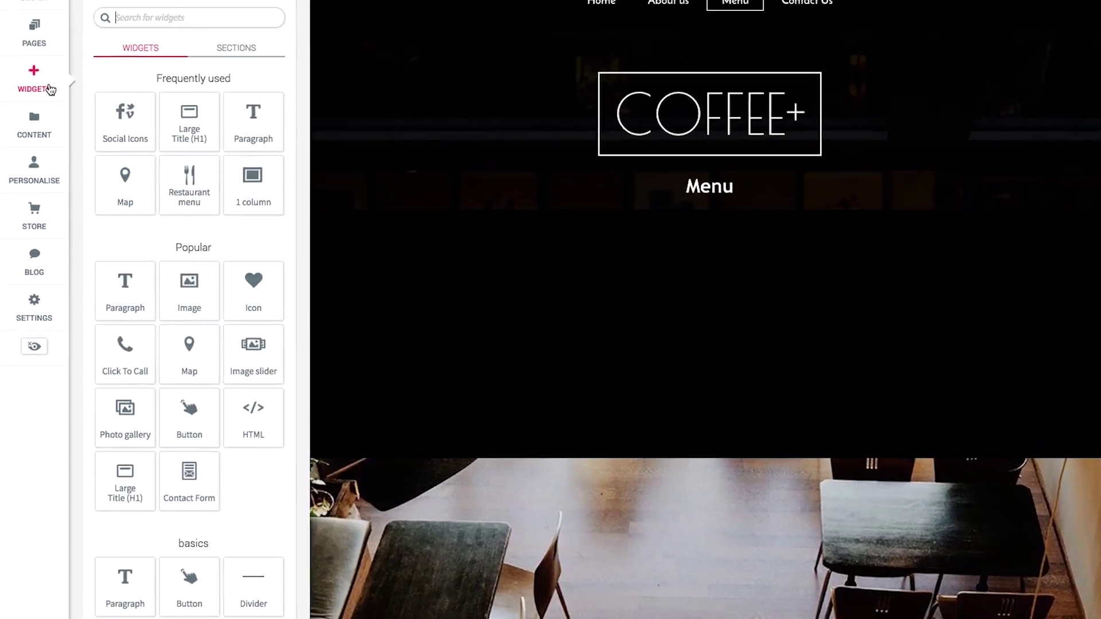
scroll(236, 168, "down", 10)
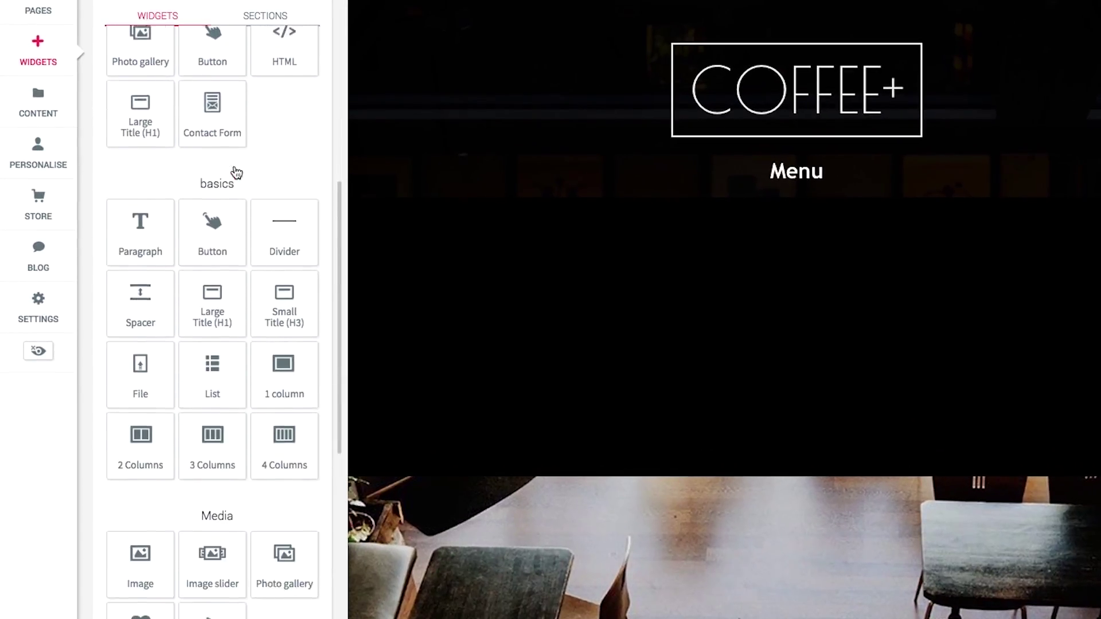
scroll(236, 173, "down", 1)
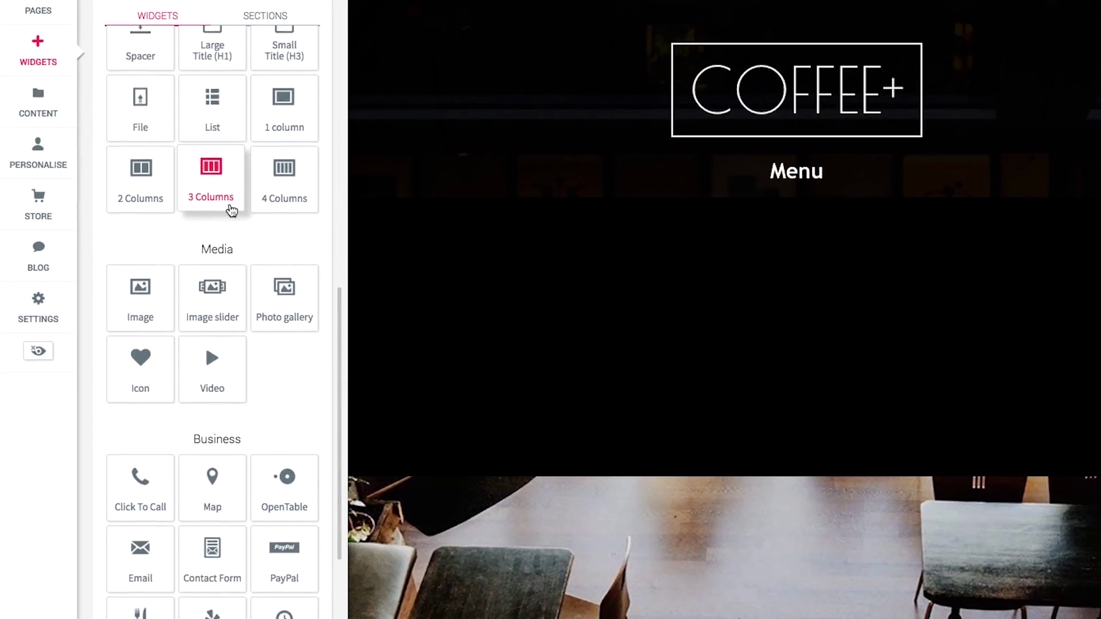
left_click_drag(160, 613, 363, 307)
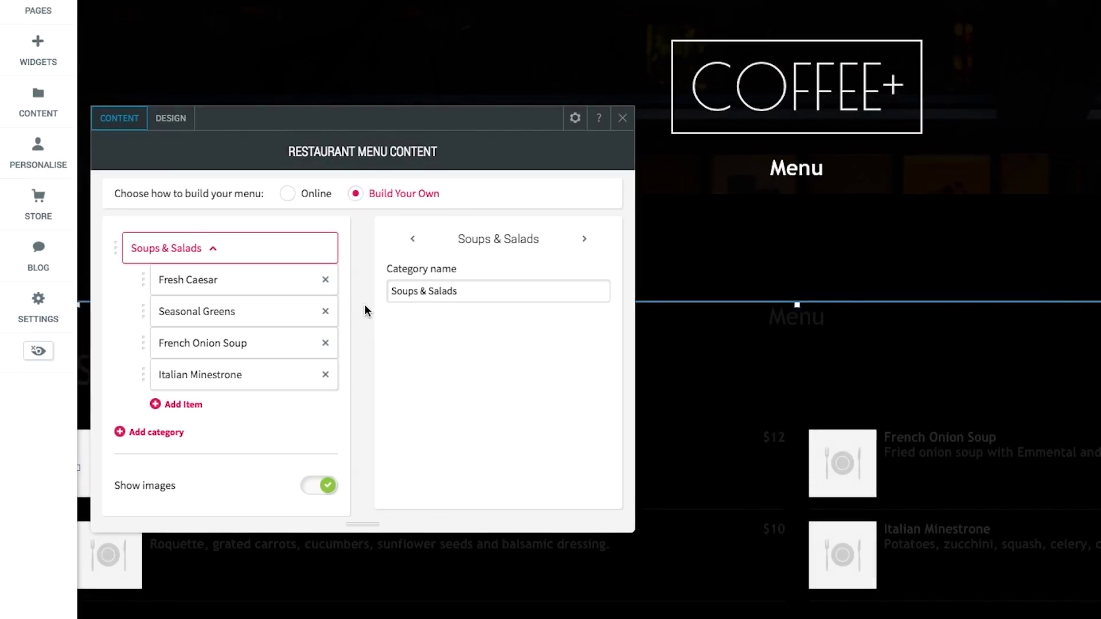
- Show the restaurant menu's Design settings, scrolled down to the Item settings
left_click(191, 126)
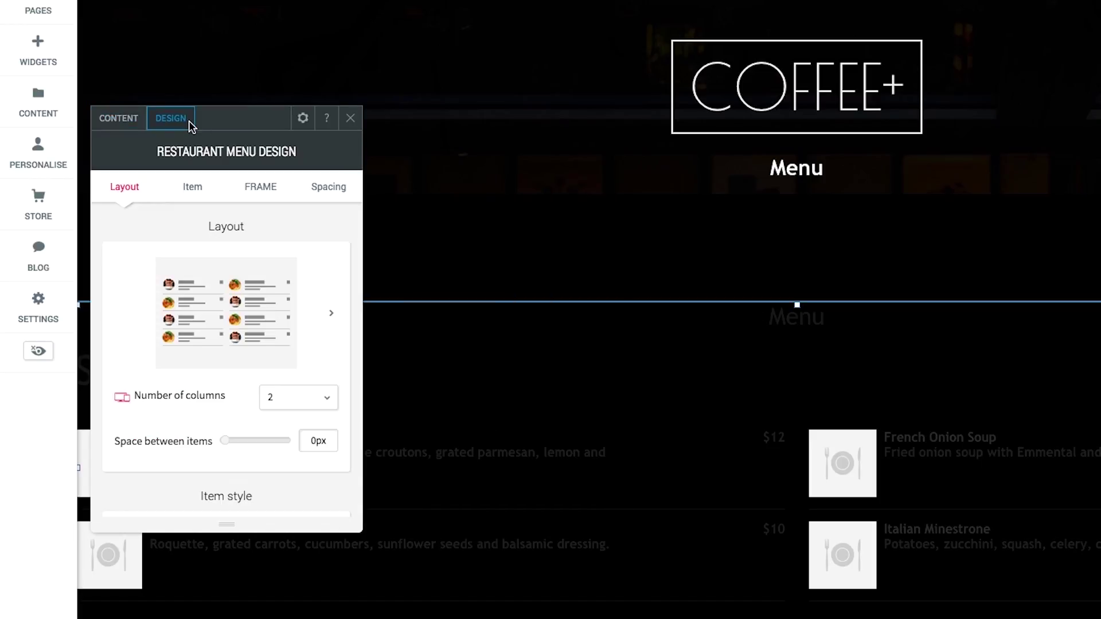
scroll(251, 376, "down", 7)
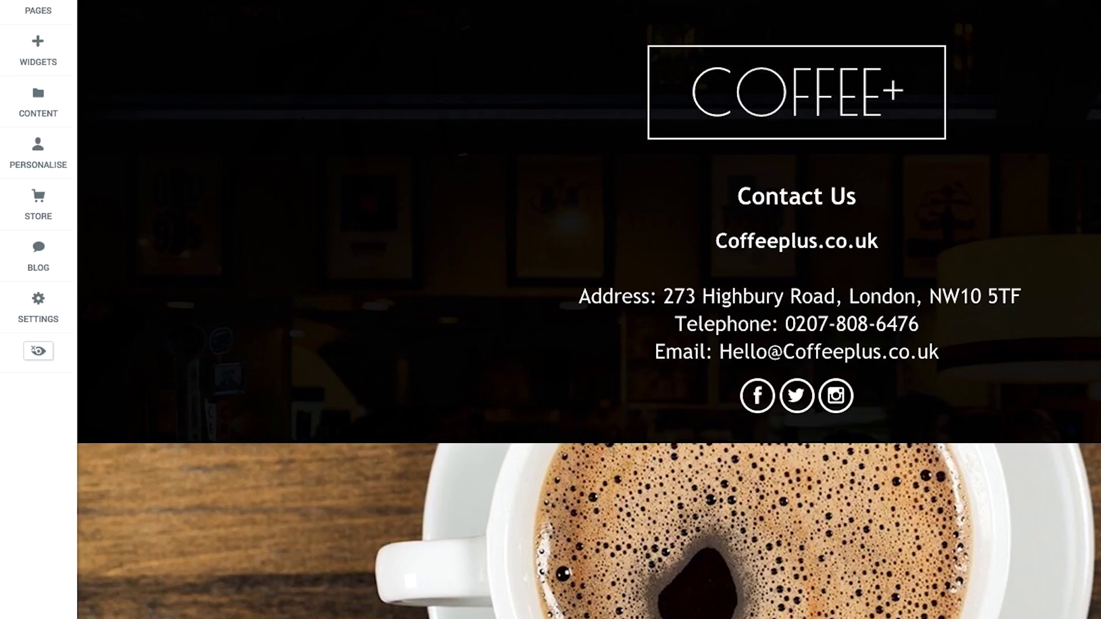
scroll(589, 310, "down", 7)
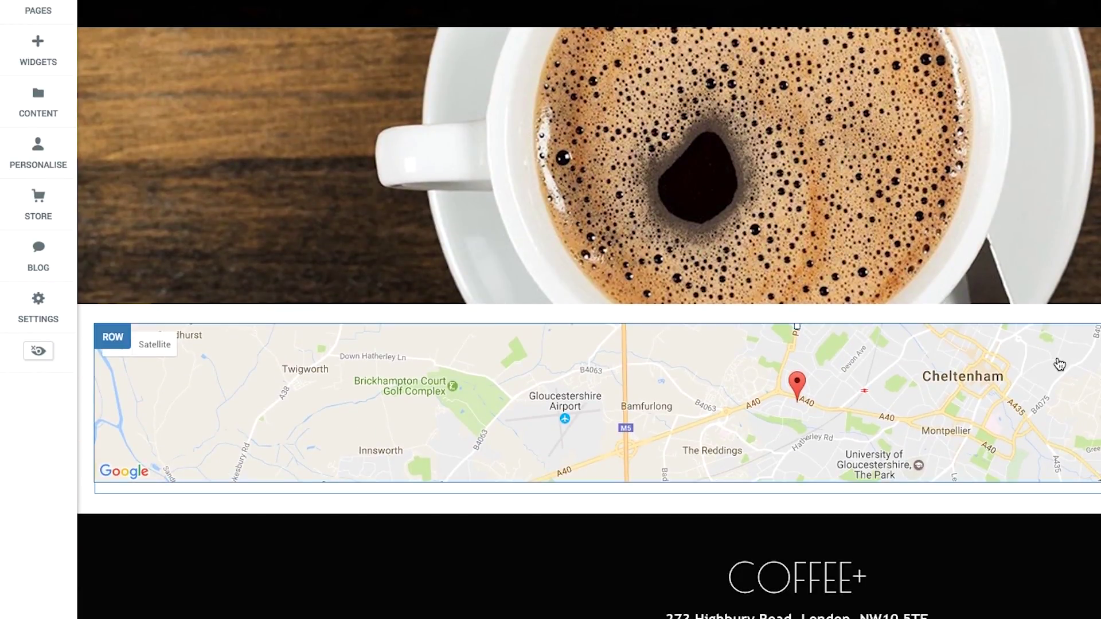
- Replace the map's business address with North London
left_click(1062, 361)
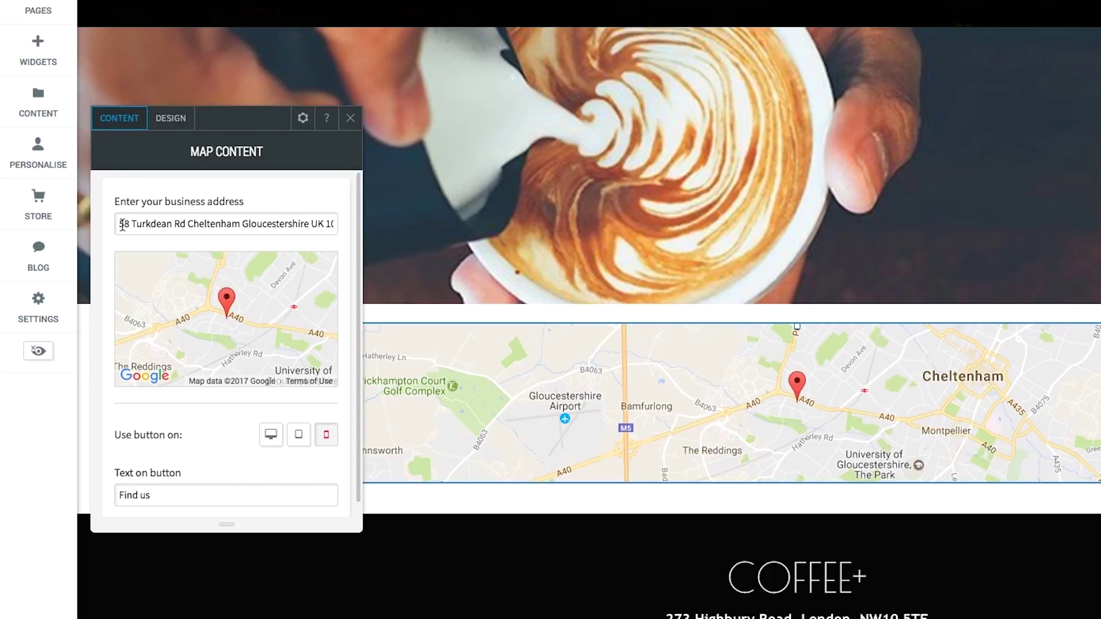
triple_click(123, 225)
type("North Lo")
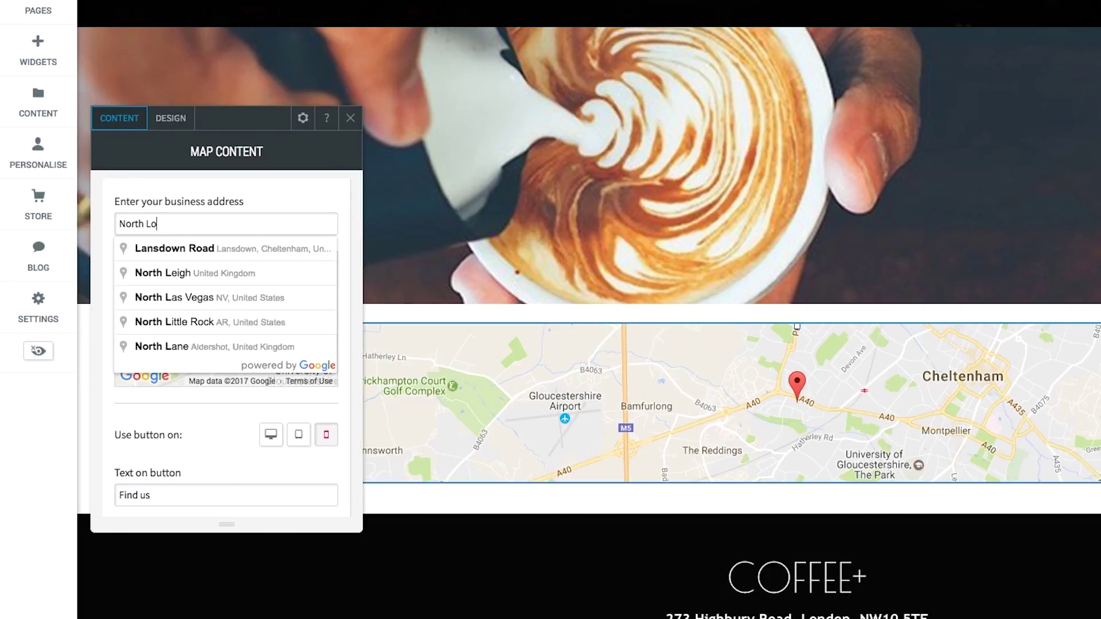
type("ndon")
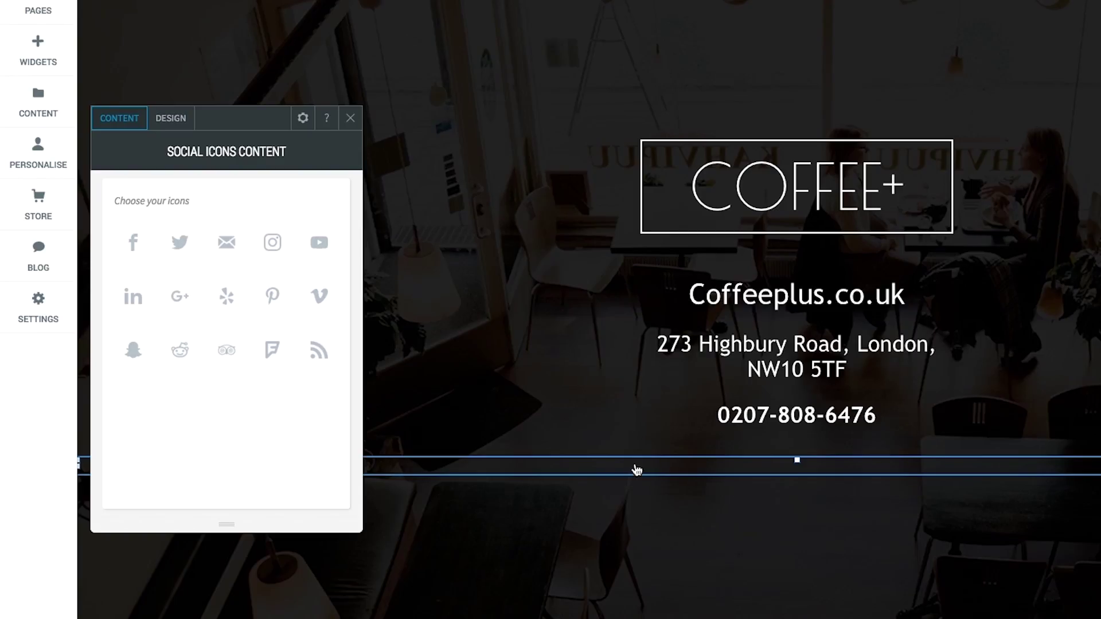
- Add Facebook, Twitter, email and Instagram icons to the social bar and close its settings
left_click(135, 240)
left_click(166, 245)
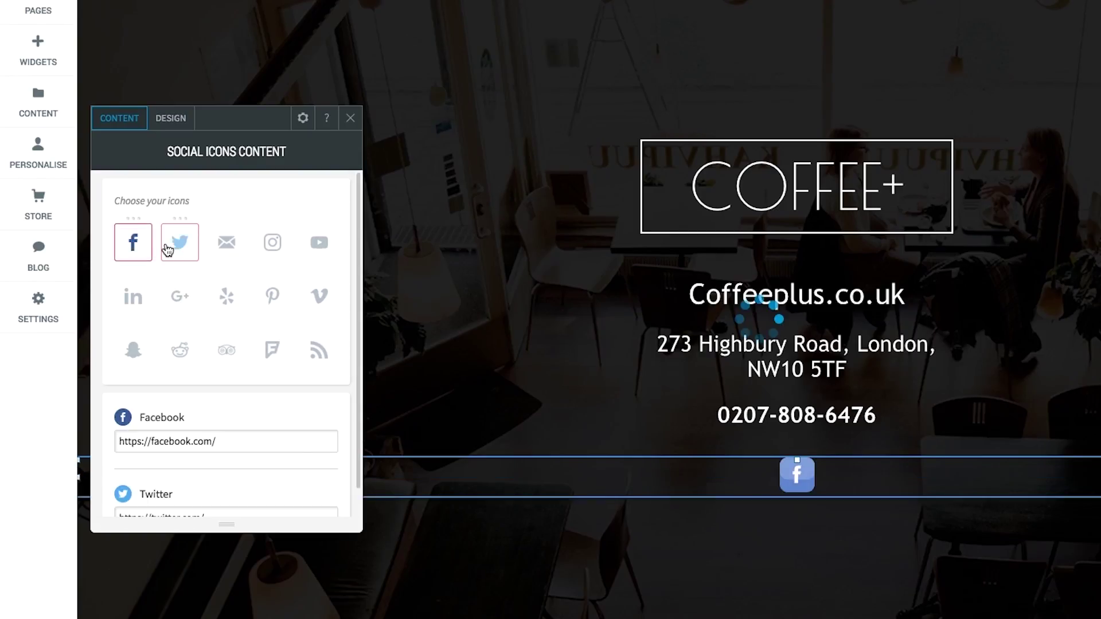
left_click(225, 249)
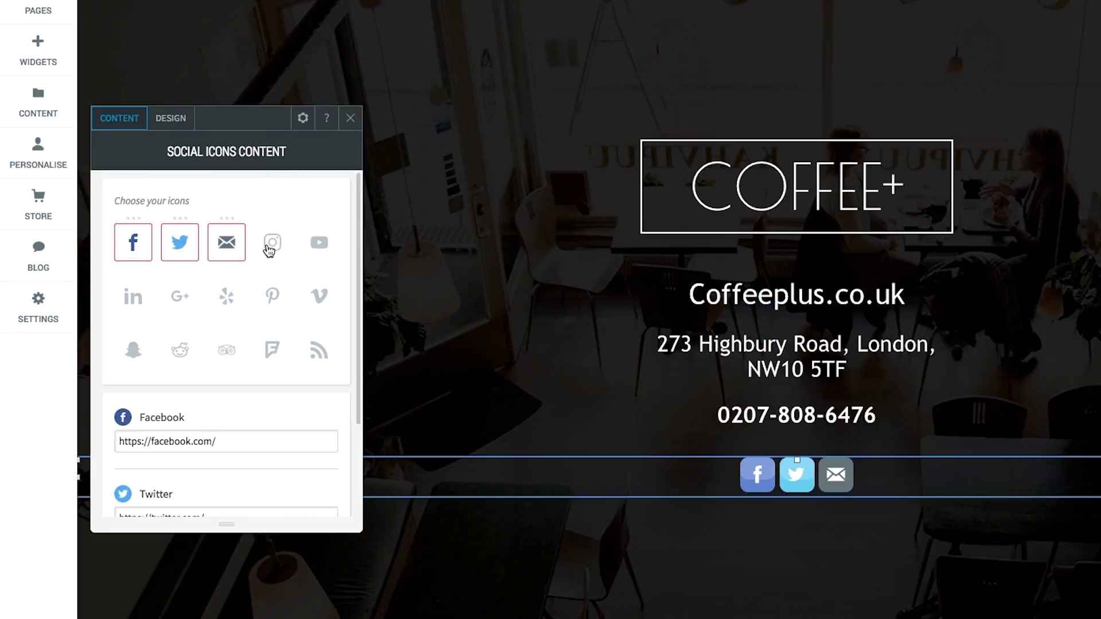
left_click(269, 247)
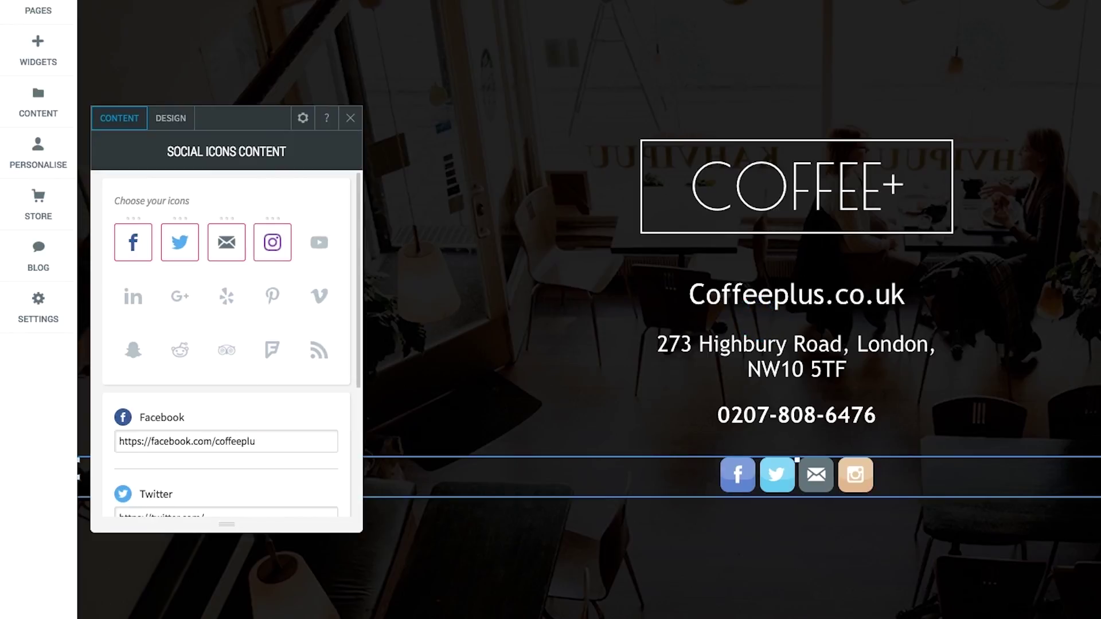
left_click(398, 236)
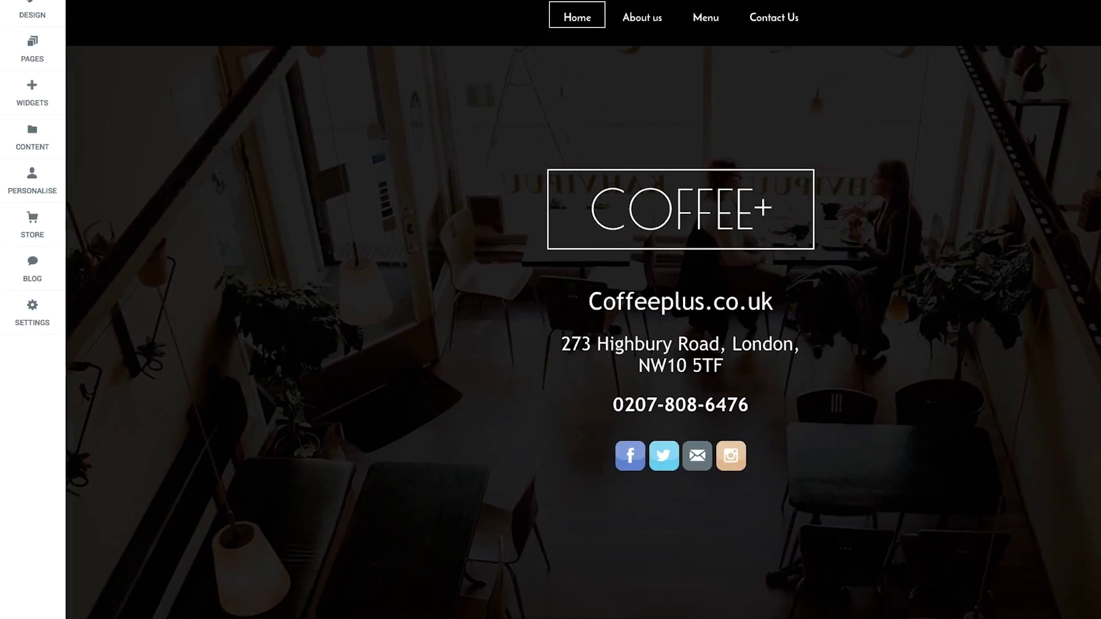
- Shorten the coffee section and delete its ABOUT US button
scroll(608, 401, "down", 3)
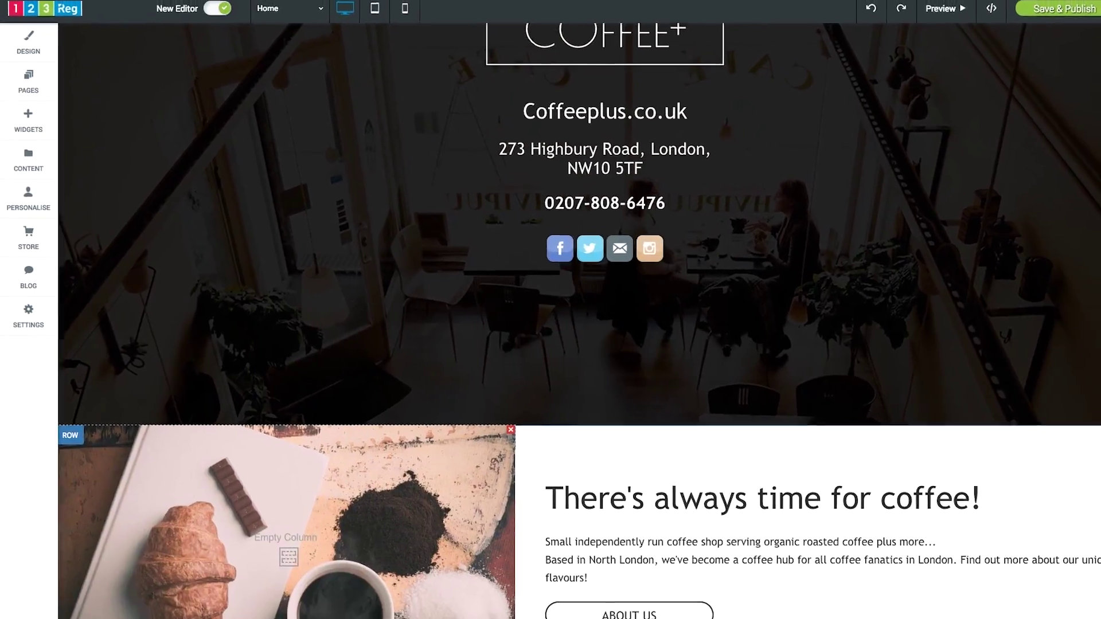
left_click_drag(609, 421, 608, 268)
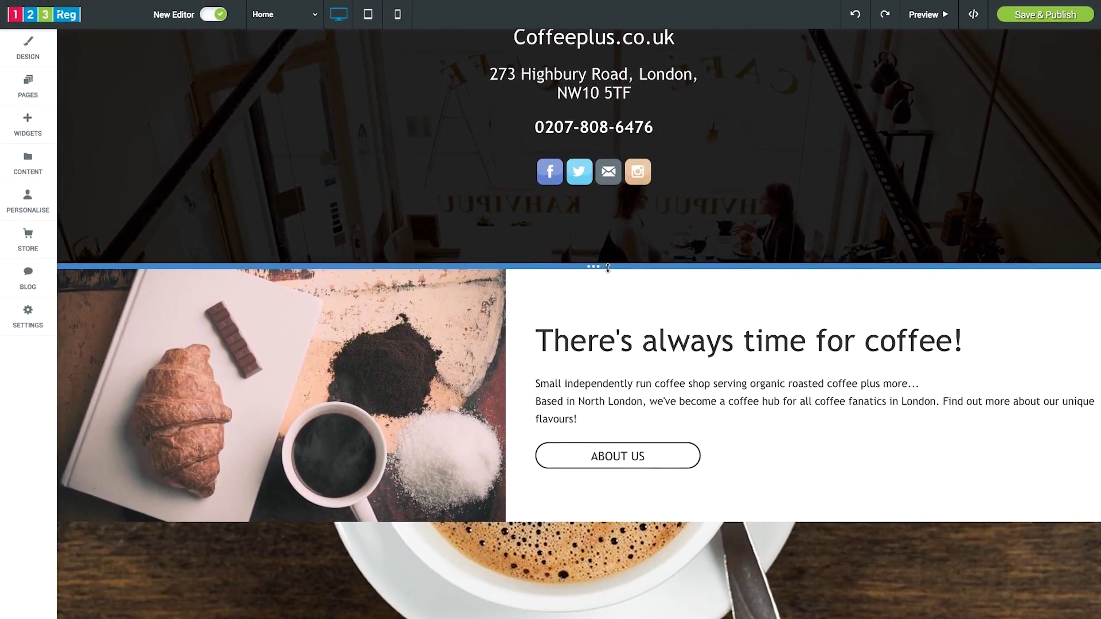
left_click(642, 456)
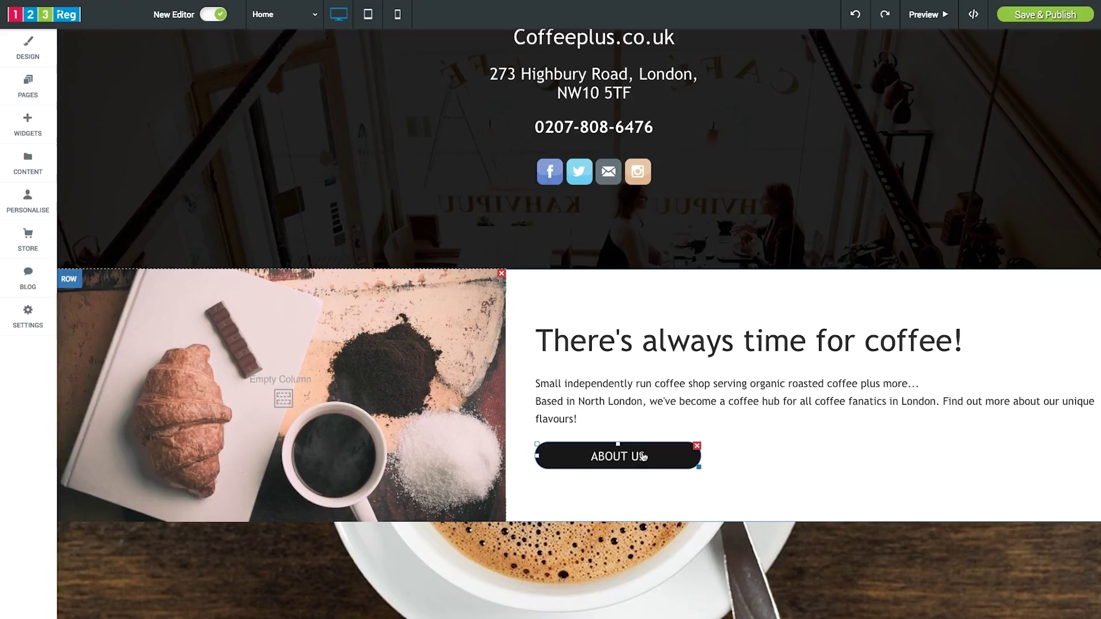
left_click(644, 457)
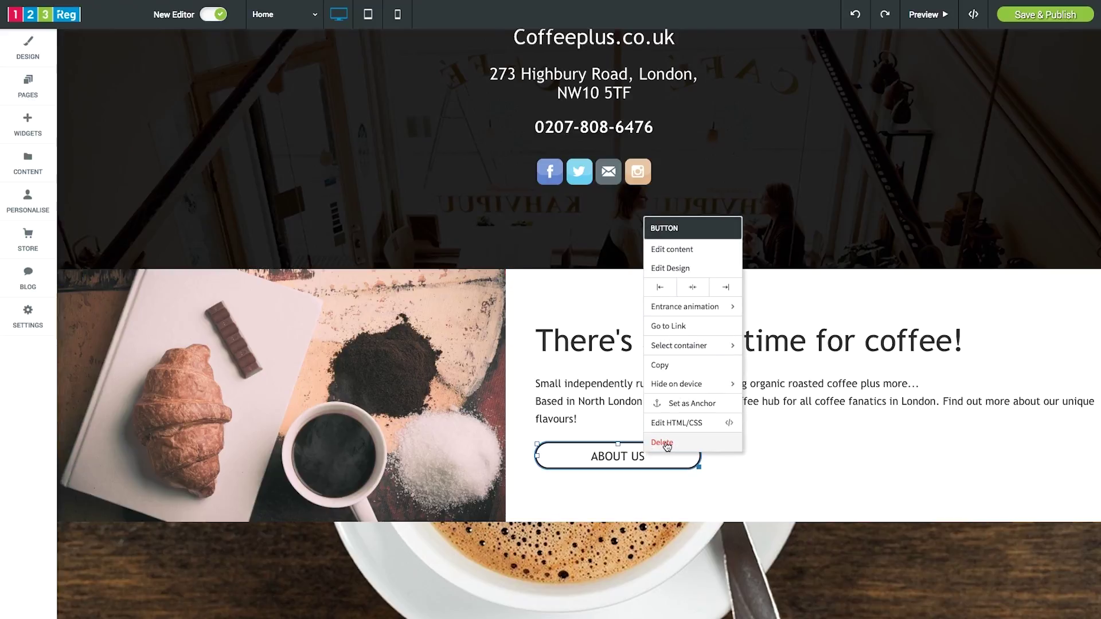
left_click(664, 444)
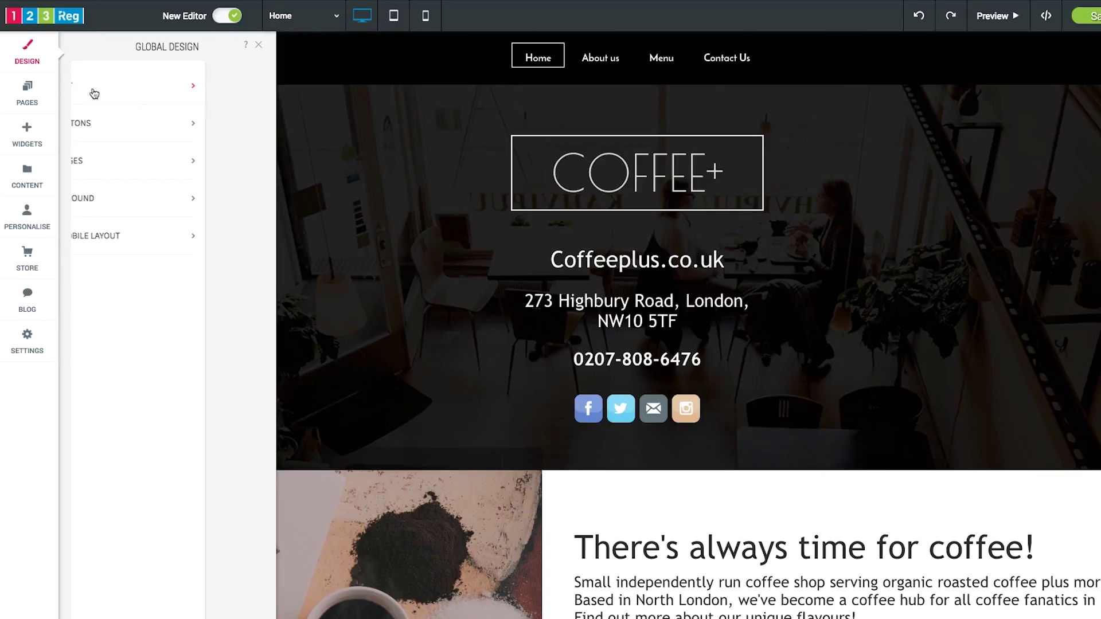
- Make global paragraph text size 18 and H1 titles white (#ffffff)
left_click(239, 277)
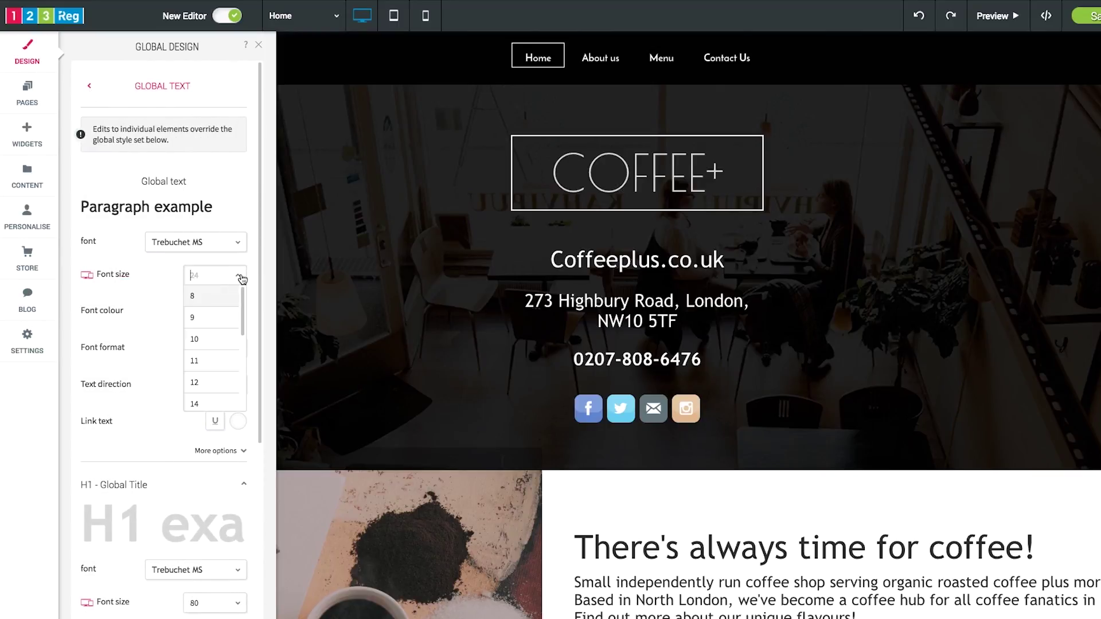
scroll(226, 339, "down", 3)
left_click(220, 355)
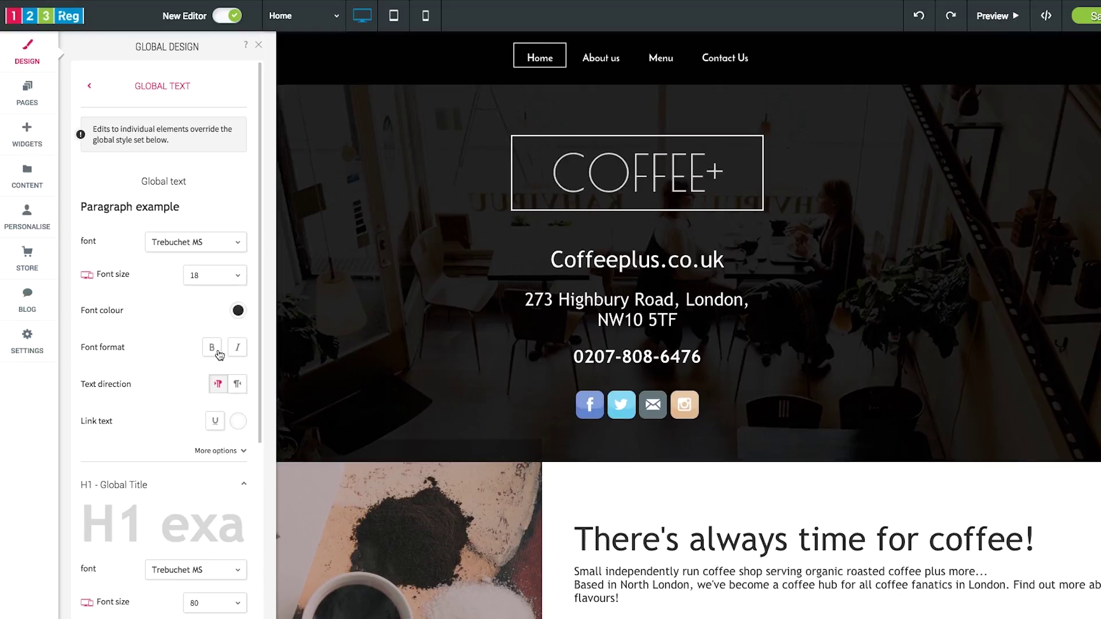
scroll(231, 360, "down", 5)
left_click(239, 348)
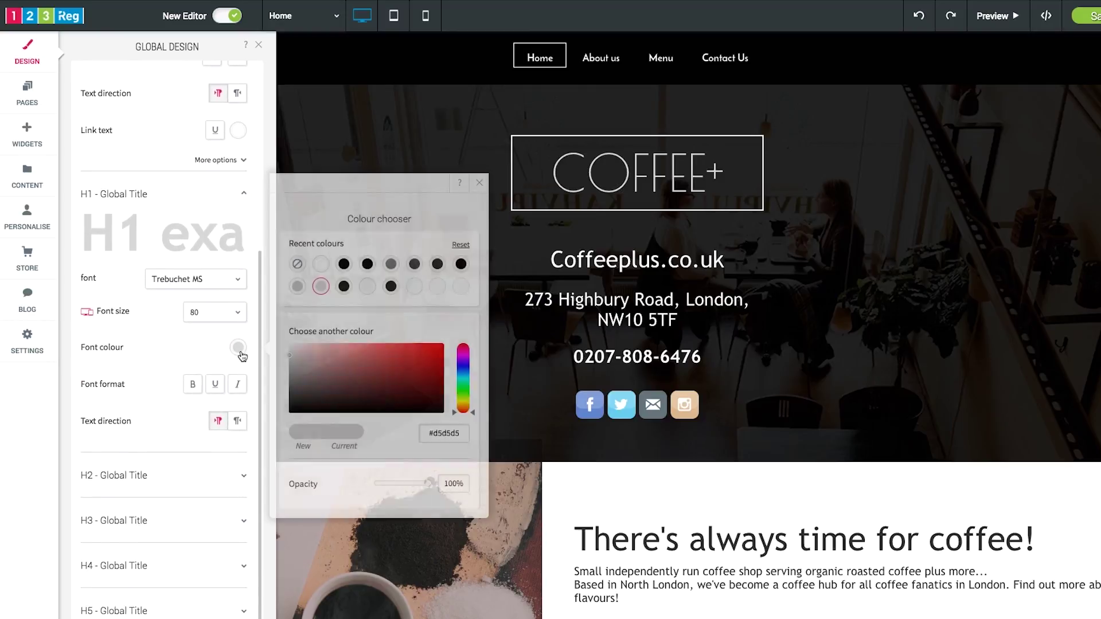
left_click(321, 265)
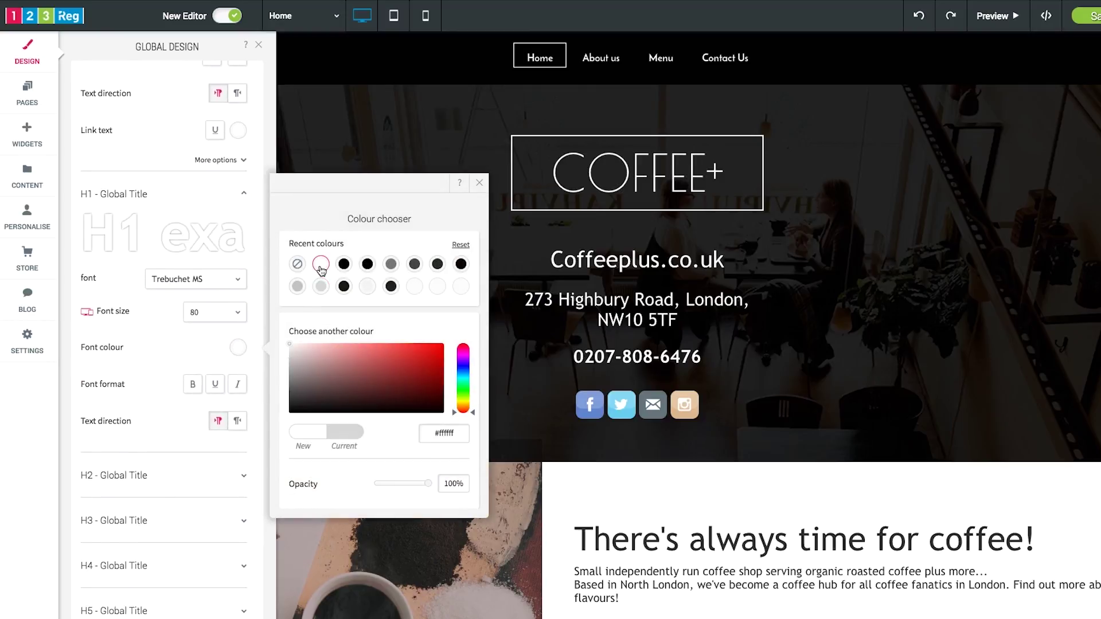
left_click(256, 294)
scroll(255, 293, "up", 10)
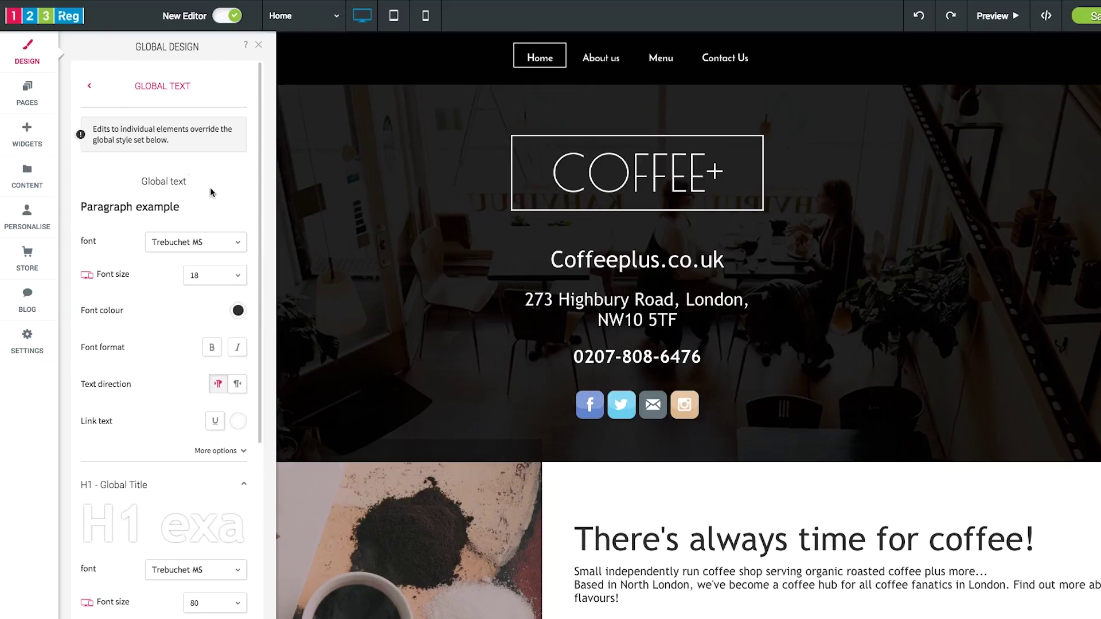
left_click(91, 92)
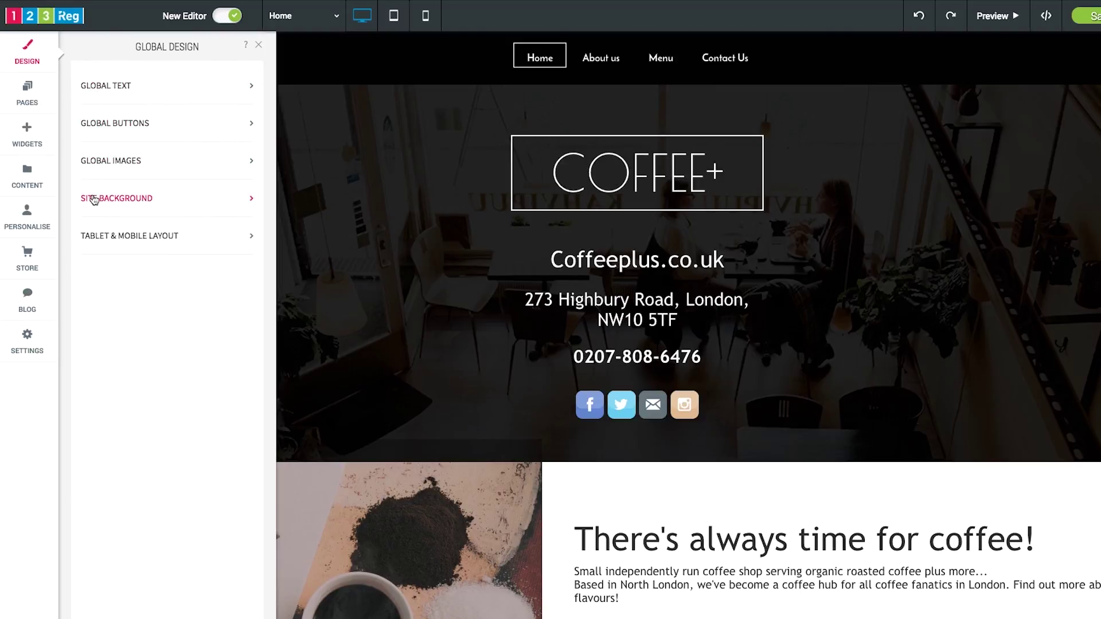
- Switch the tablet layout to the side-menu option
left_click(126, 236)
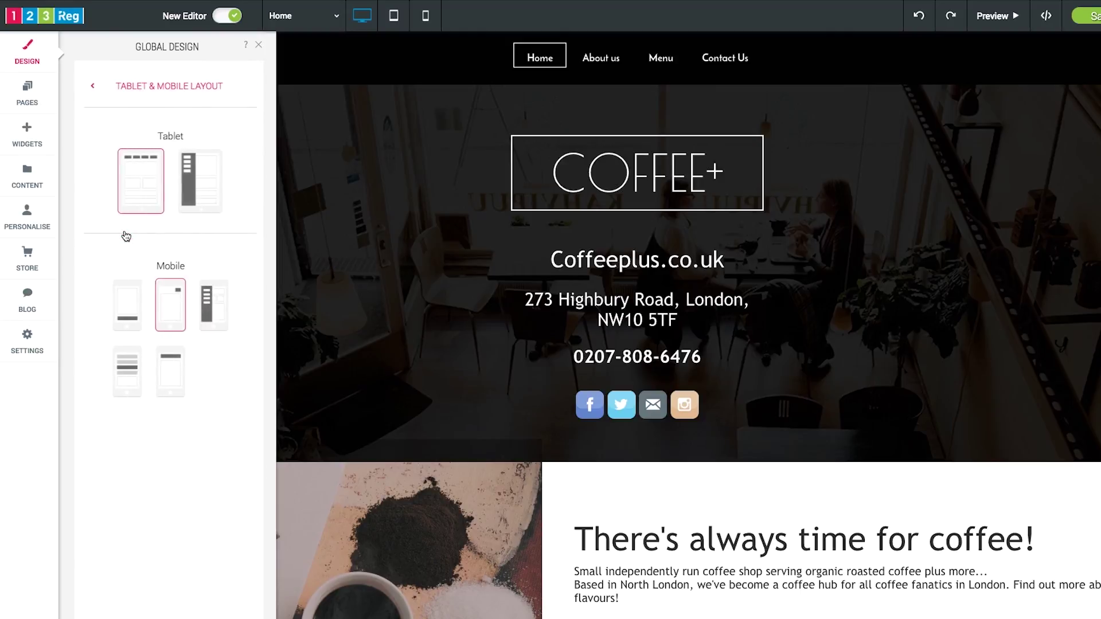
left_click(195, 208)
left_click(90, 86)
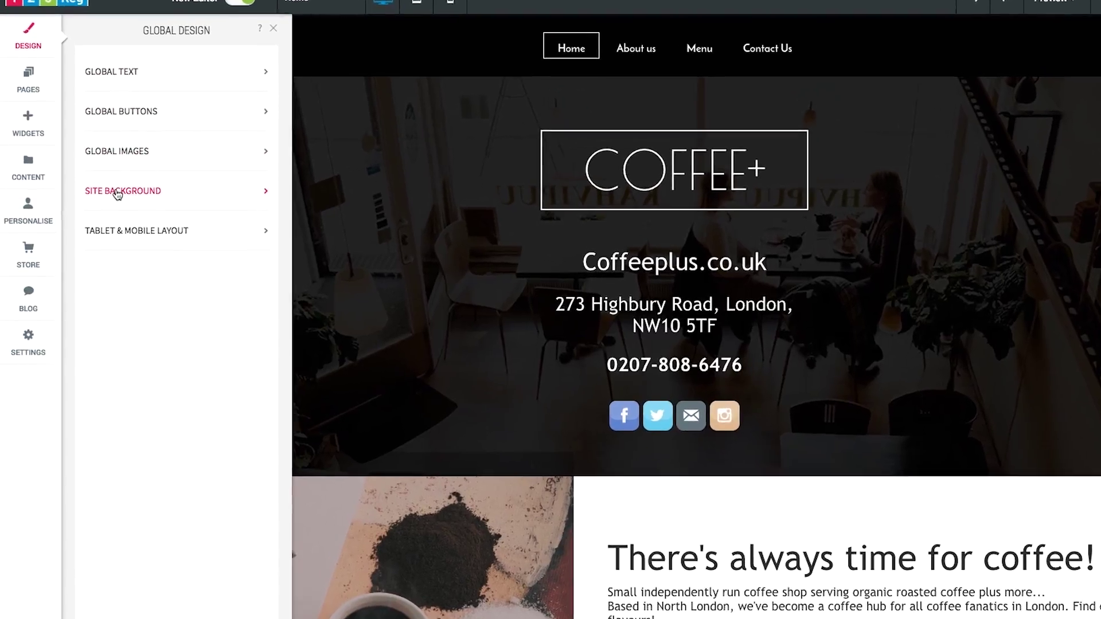
- Keep the café photo as the all-pages site background image
left_click(118, 198)
left_click(194, 138)
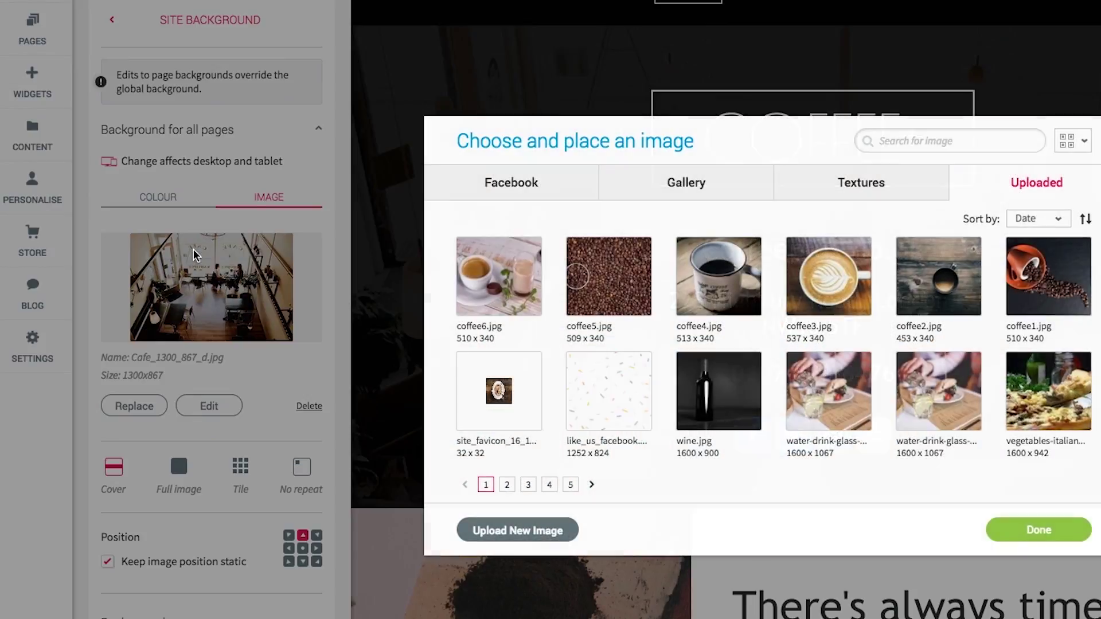
left_click(195, 254)
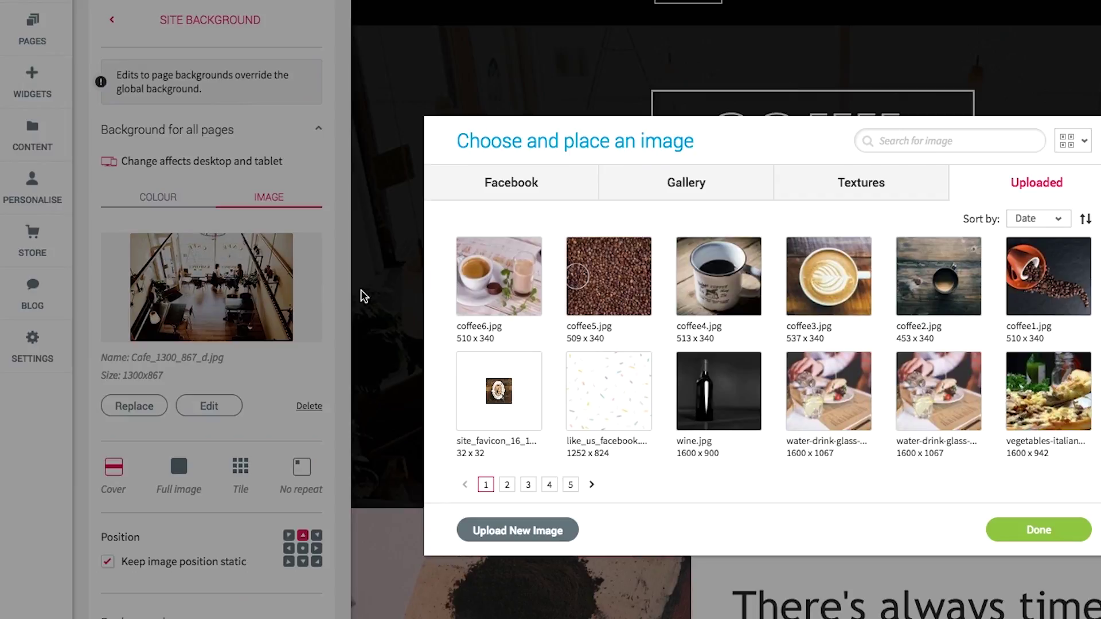
left_click(1042, 535)
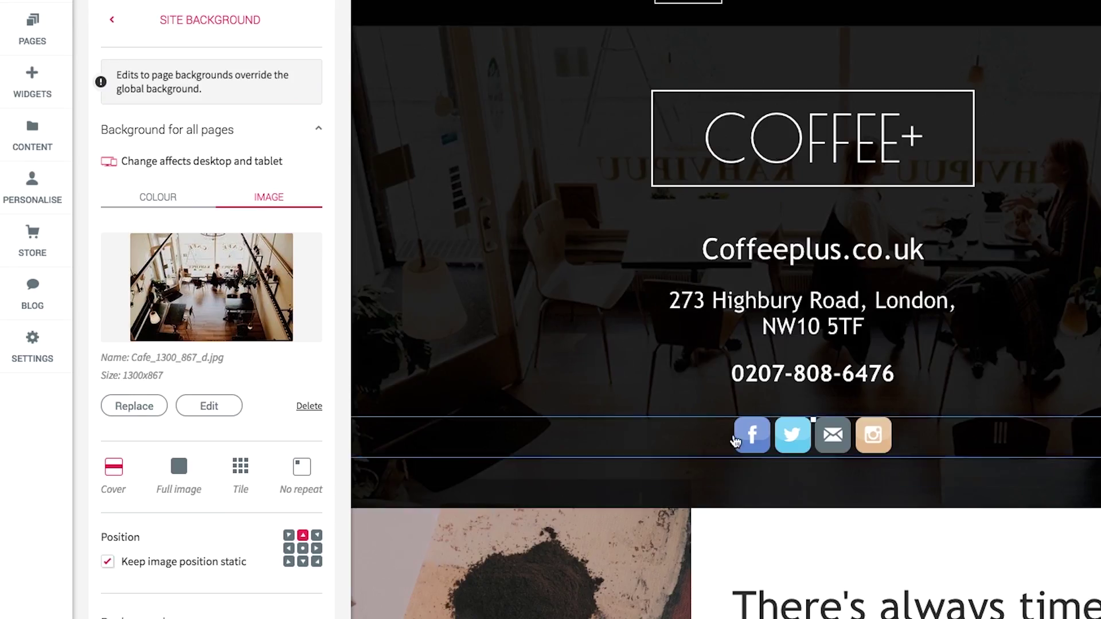
left_click(179, 202)
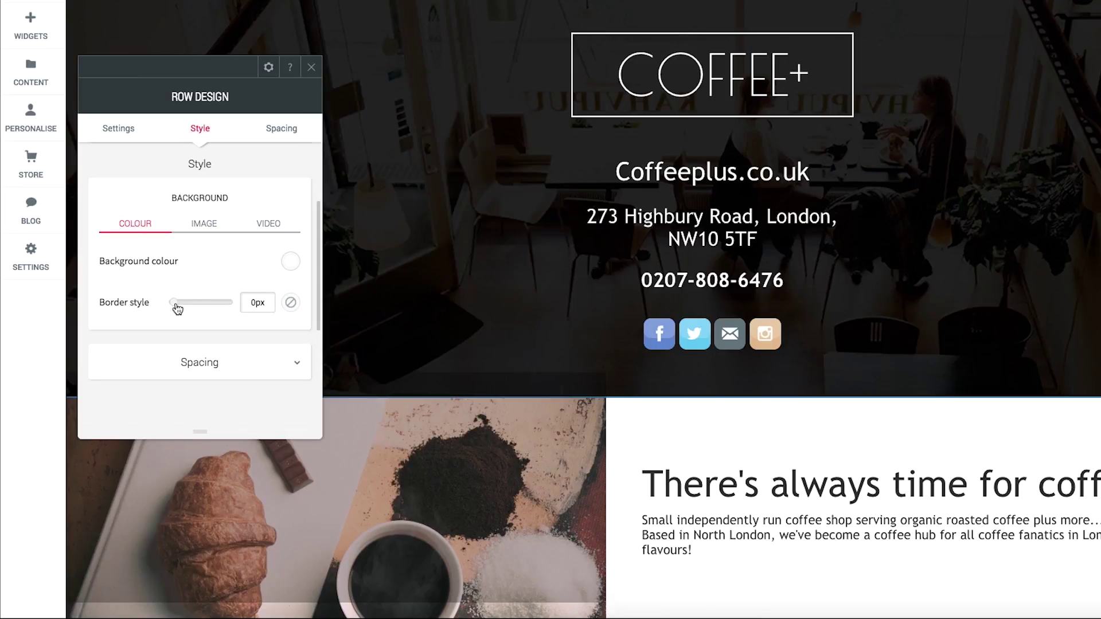
- Give the header row a 10px dark border
left_click_drag(173, 303, 195, 307)
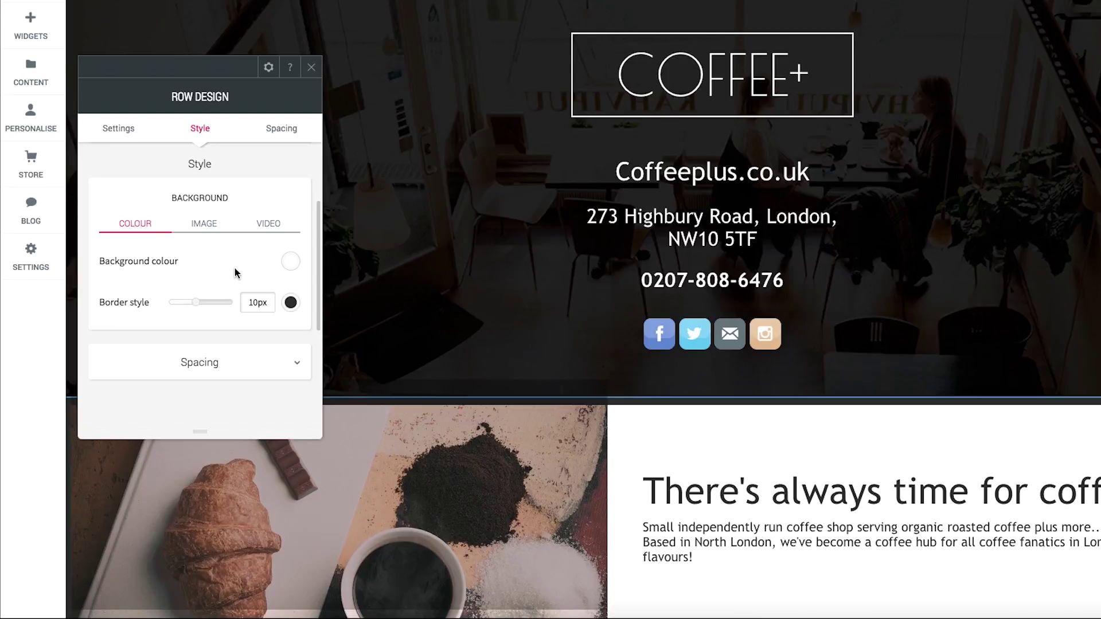
left_click(223, 228)
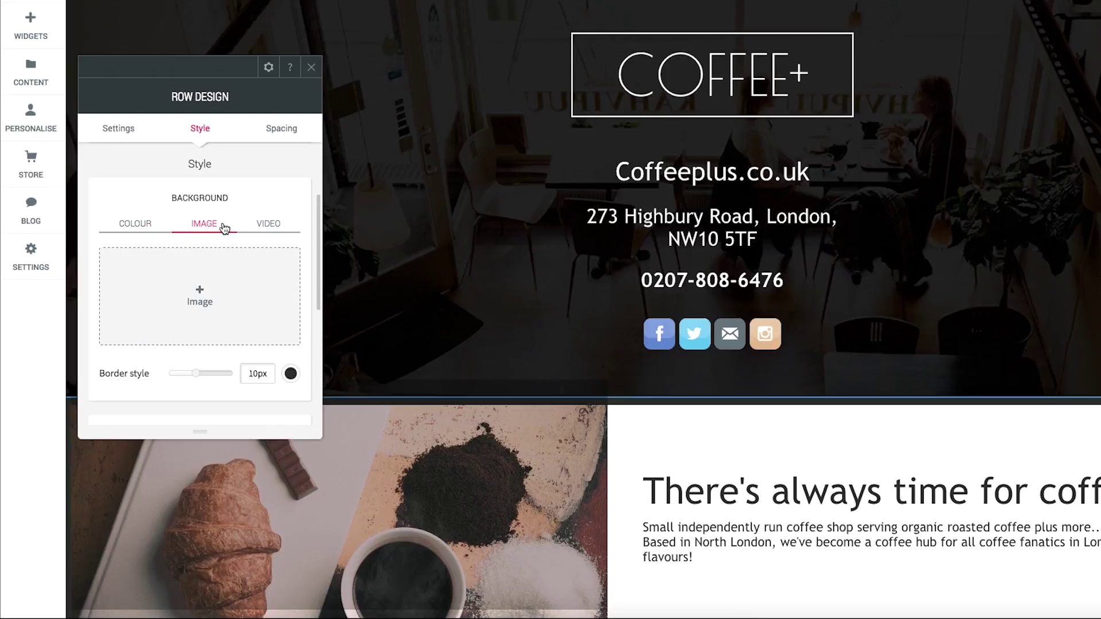
scroll(264, 258, "down", 4)
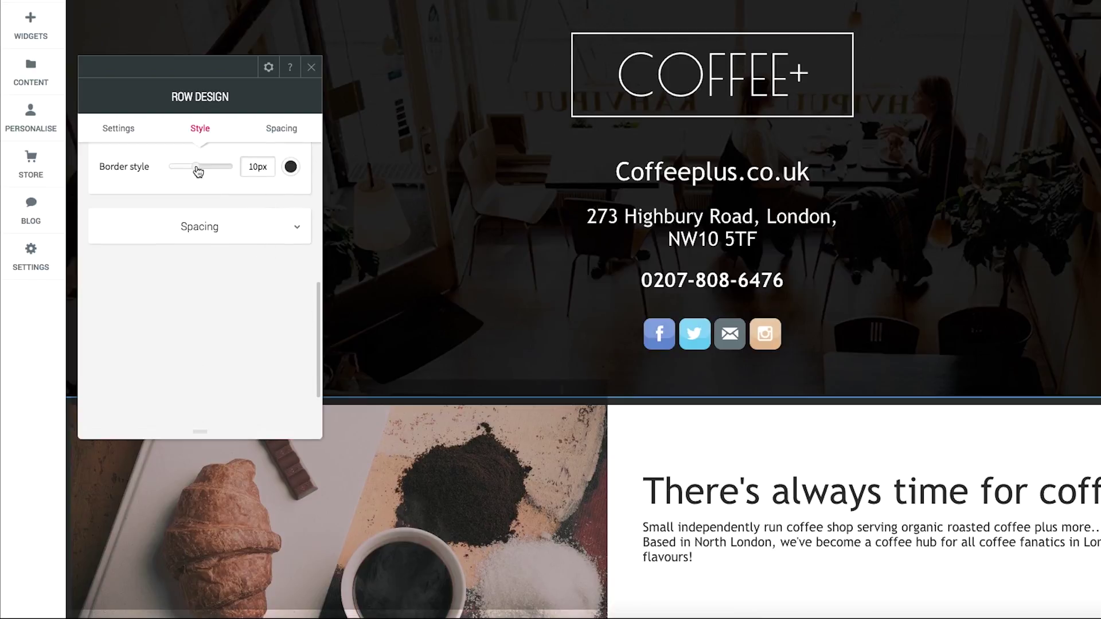
left_click_drag(197, 167, 210, 171)
left_click(311, 67)
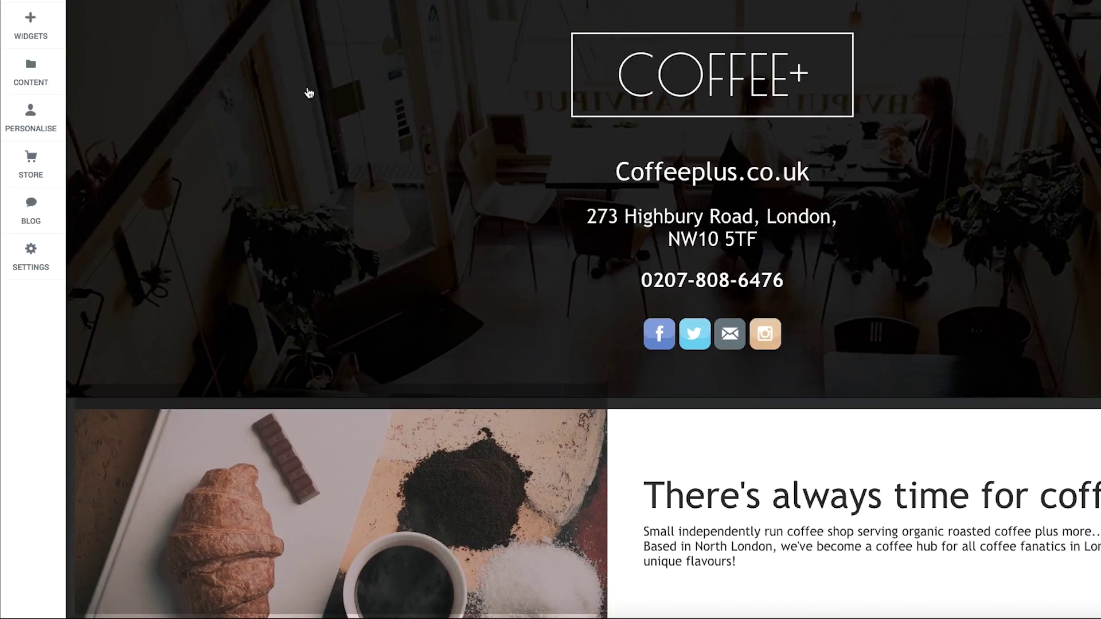
- Move the address text block lower in the header
left_click(631, 233)
left_click_drag(713, 157, 713, 213)
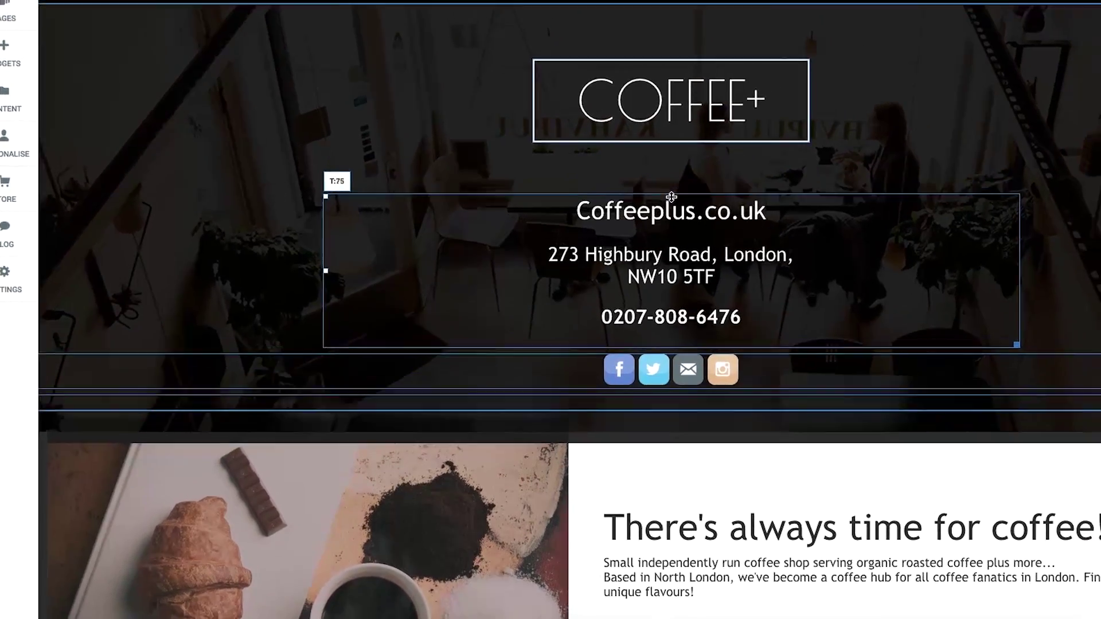
left_click_drag(599, 279, 598, 297)
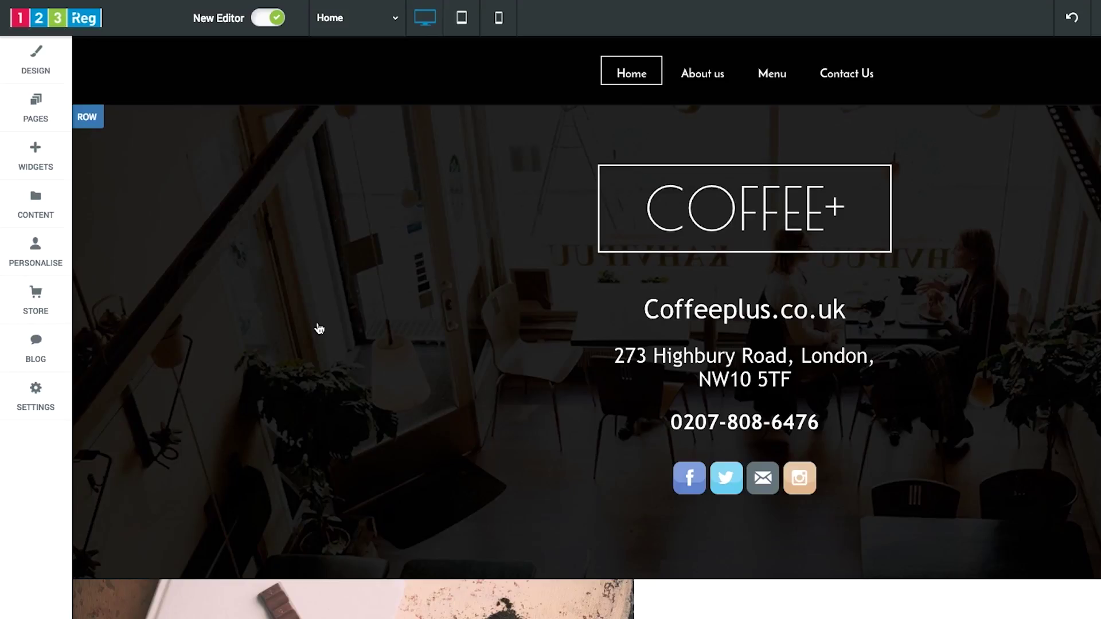
- Save business info with a phone number, business email and High Road, London address
left_click(54, 217)
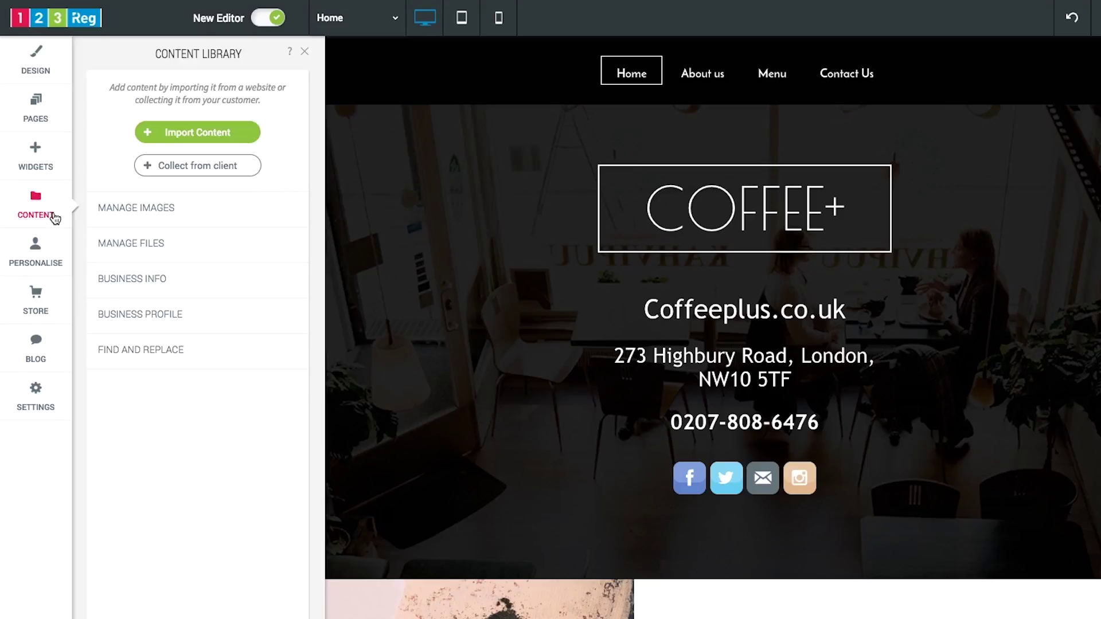
left_click(138, 286)
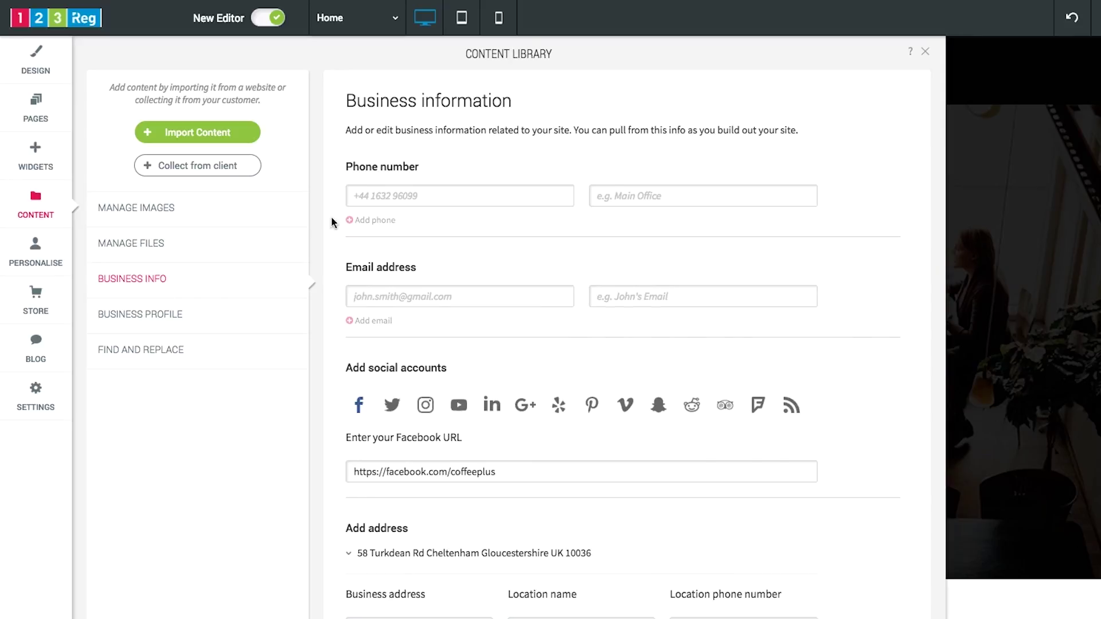
left_click(358, 198)
type("0123456789")
left_click(356, 292)
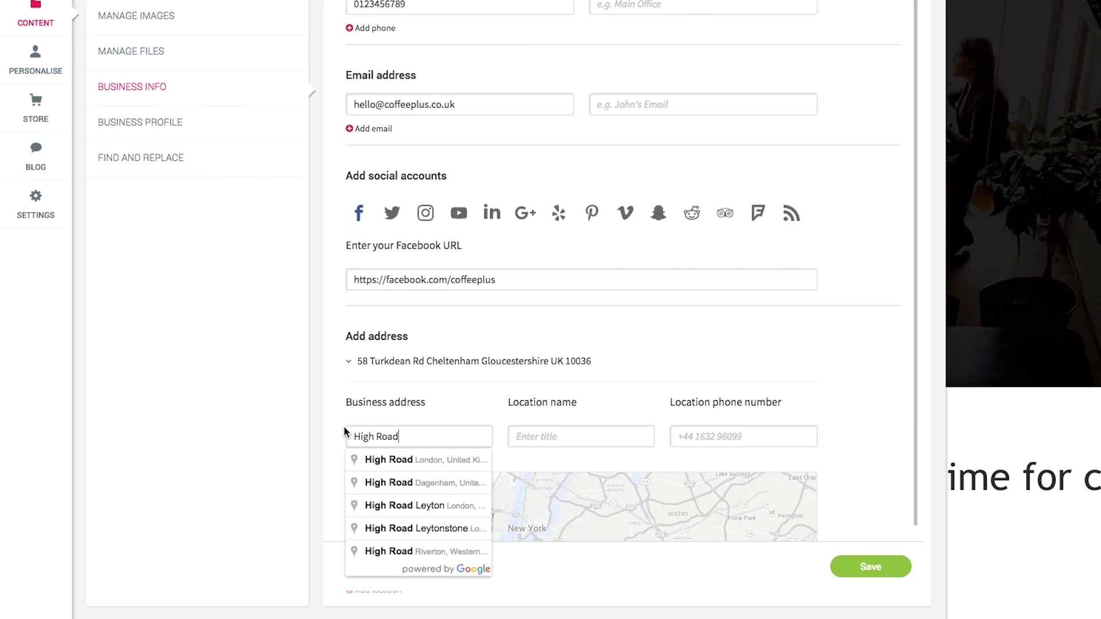
left_click(415, 459)
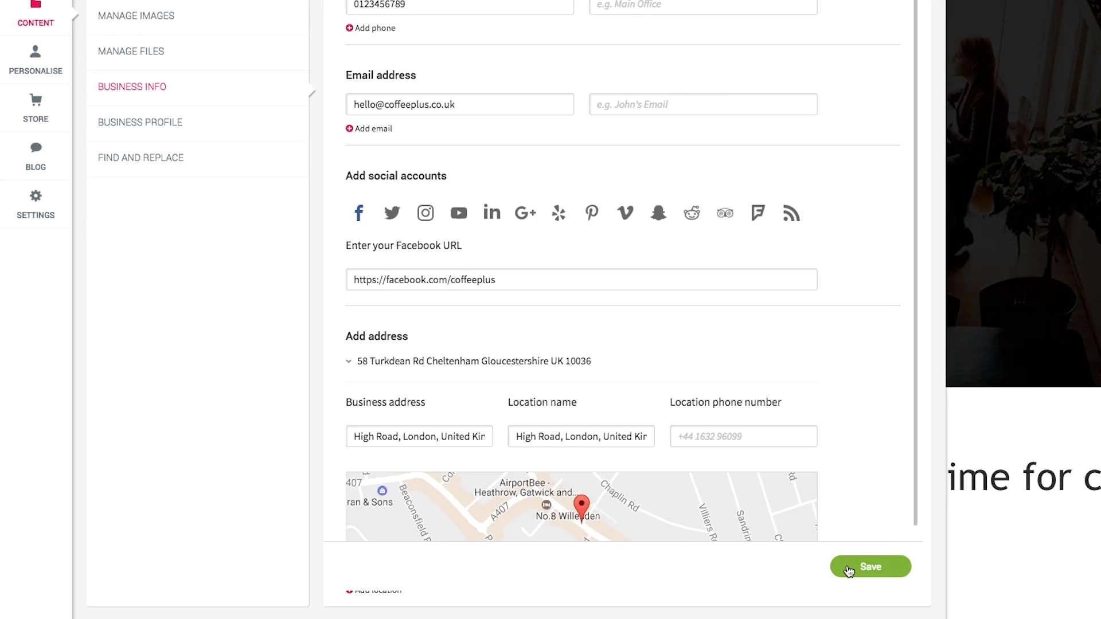
left_click(850, 571)
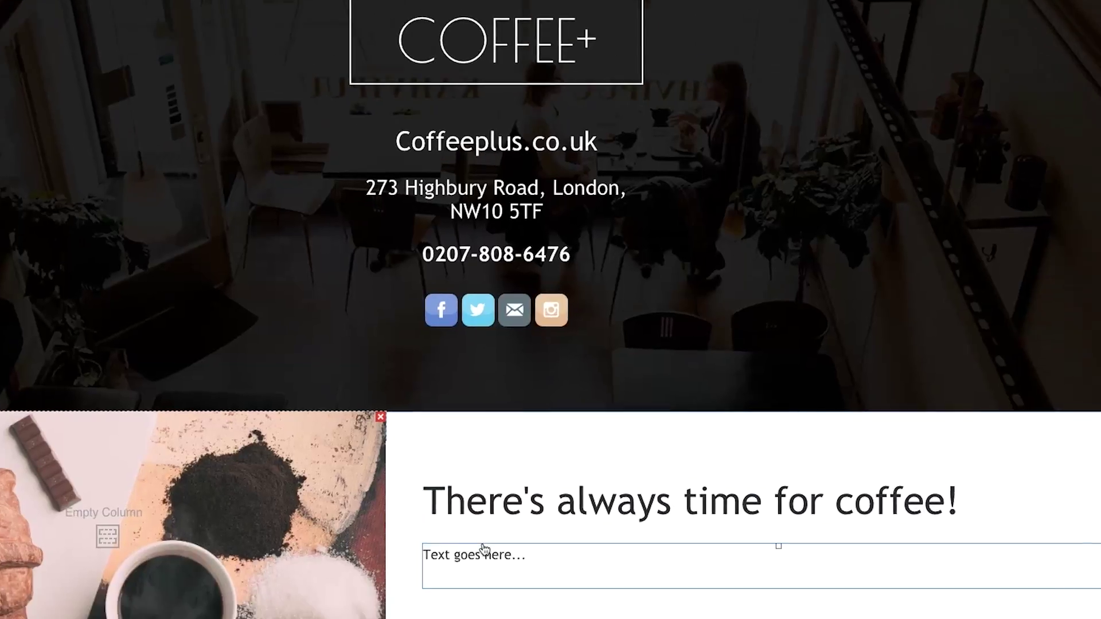
- Open the Pull Content importer from the placeholder paragraph
left_click(482, 549)
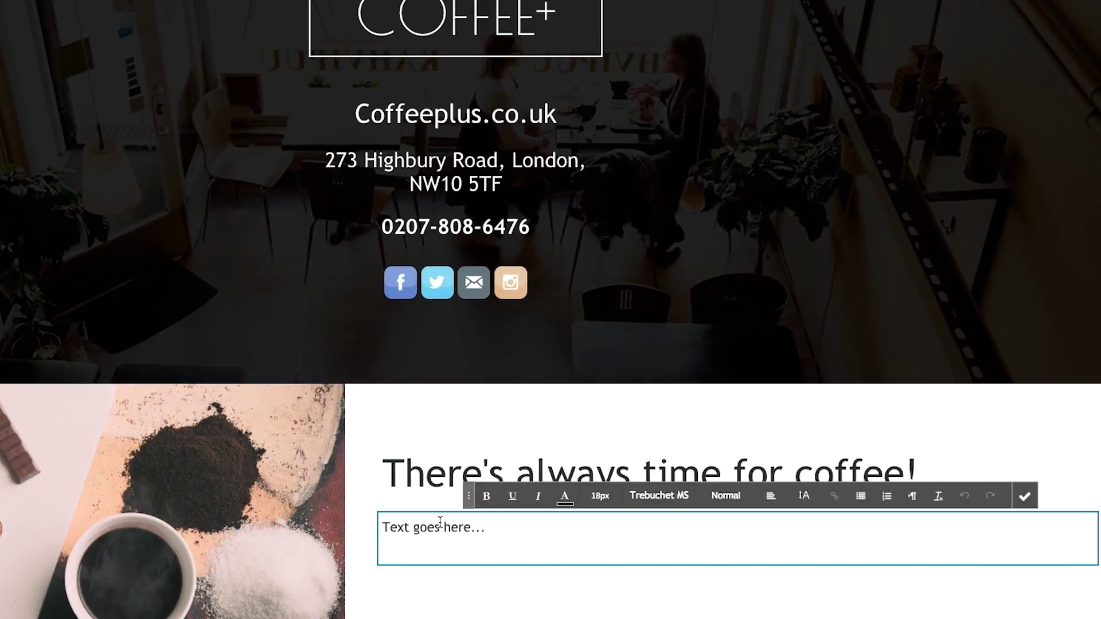
right_click(463, 530)
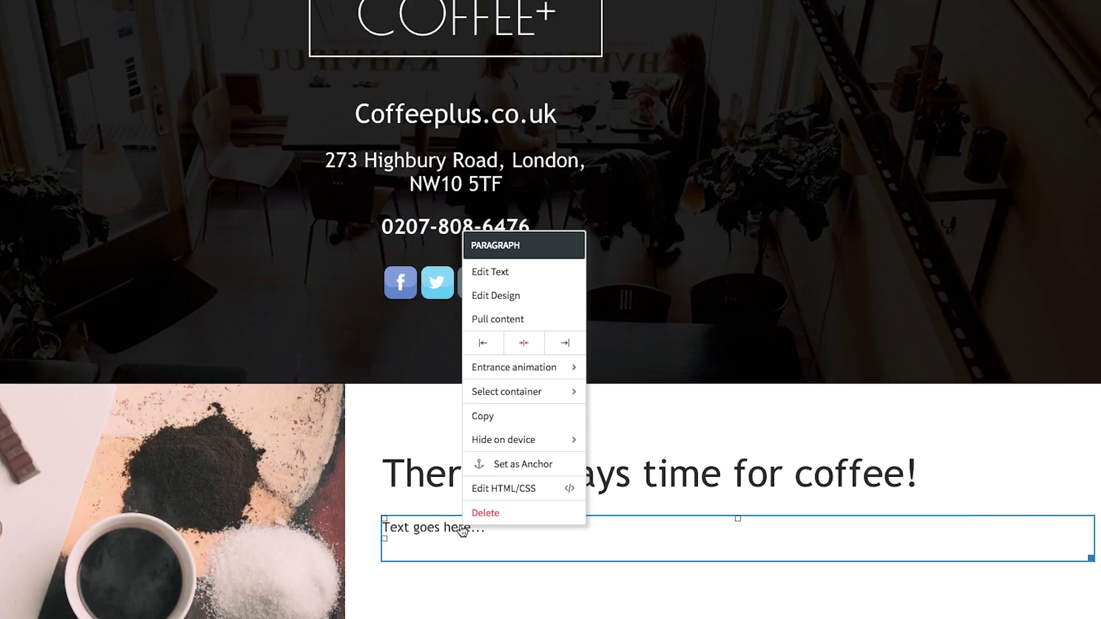
left_click(534, 326)
- Load the café's Facebook page and select its Story text for reuse
key("ctrl+v")
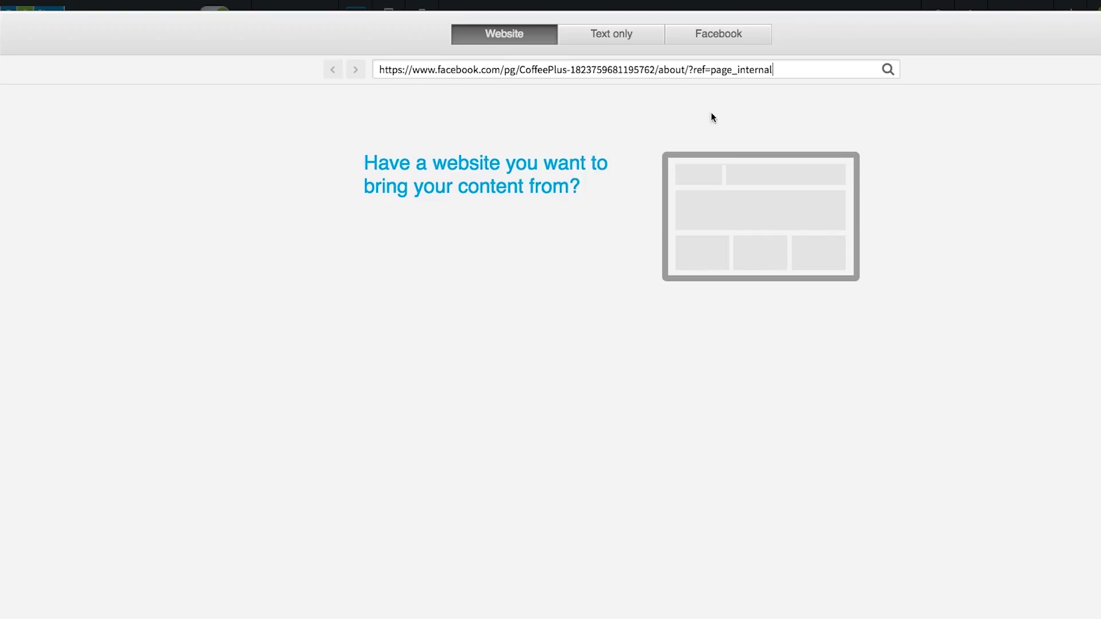
left_click(888, 69)
scroll(992, 257, "down", 4)
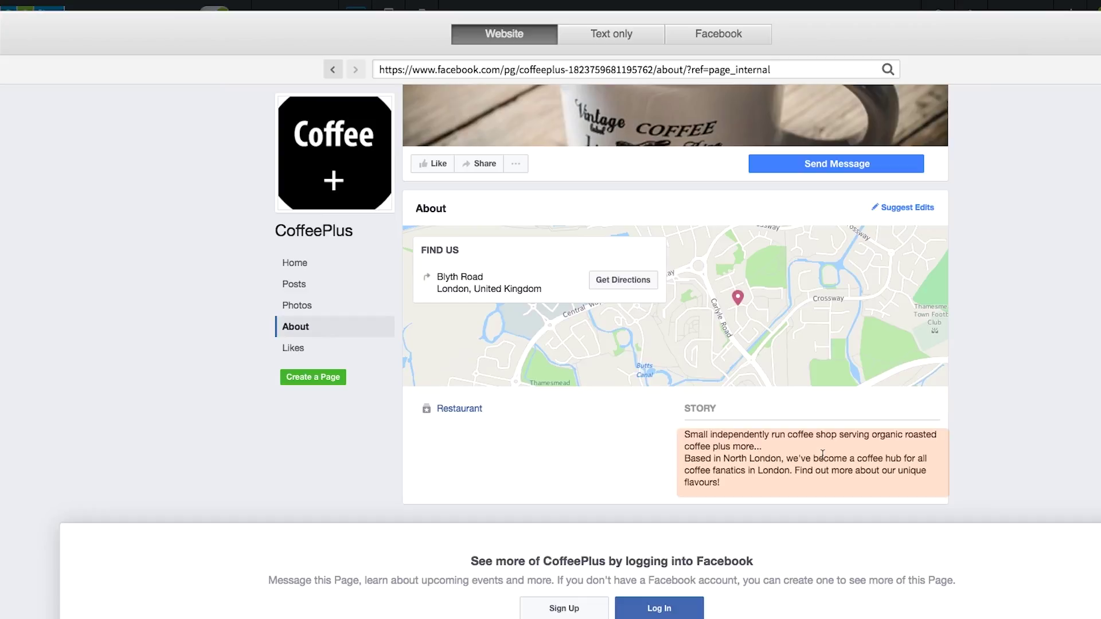
left_click(823, 455)
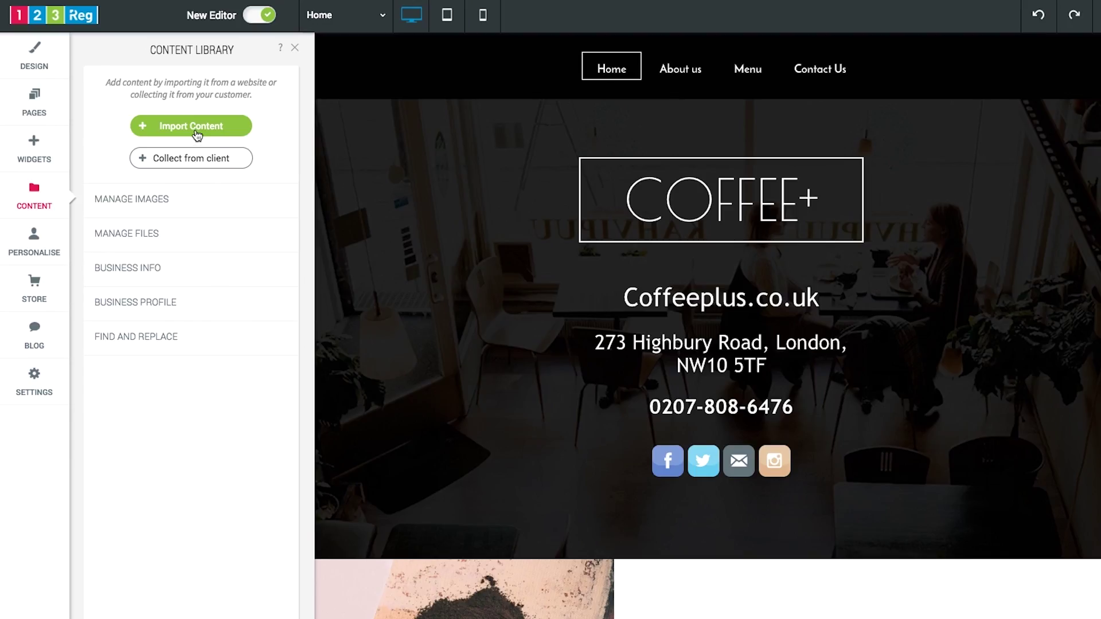
left_click(197, 128)
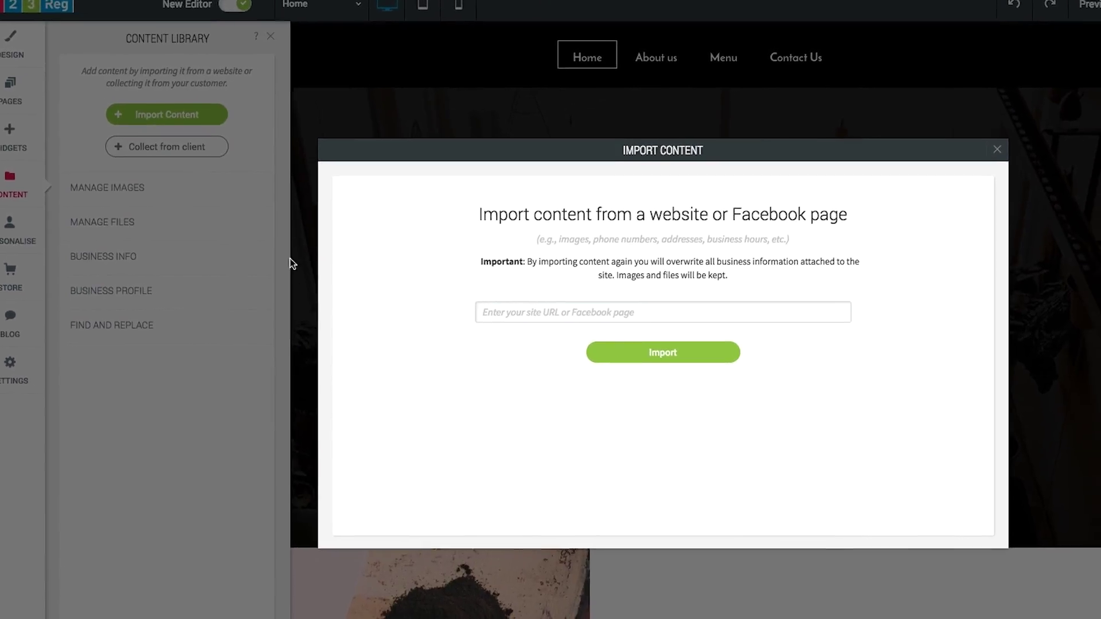
left_click(505, 325)
type("www.coffee")
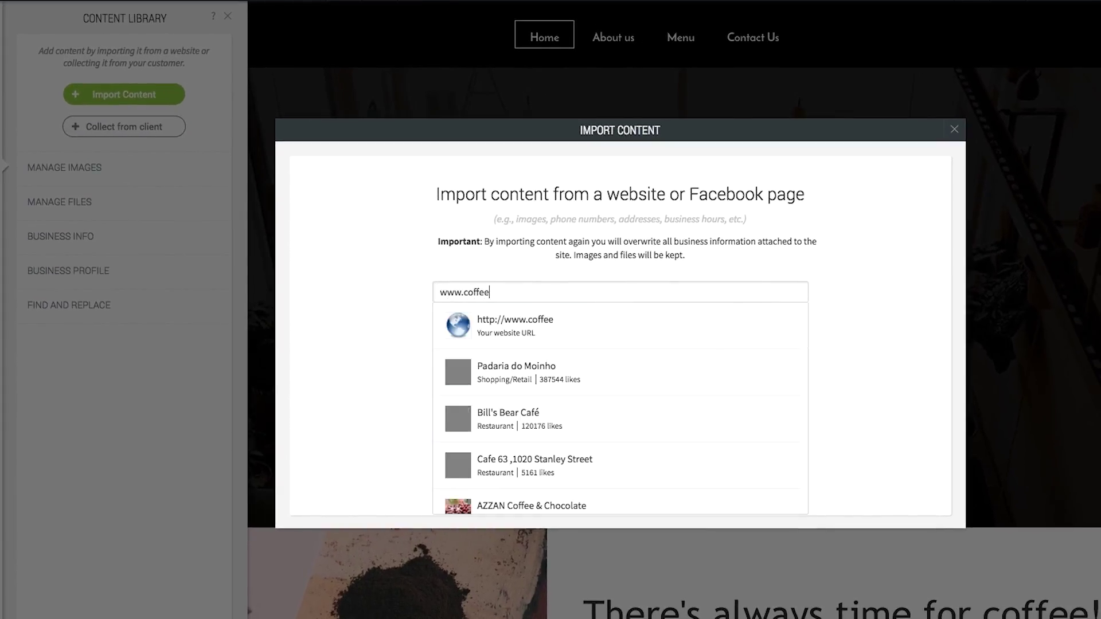
type("-plus.co.uk")
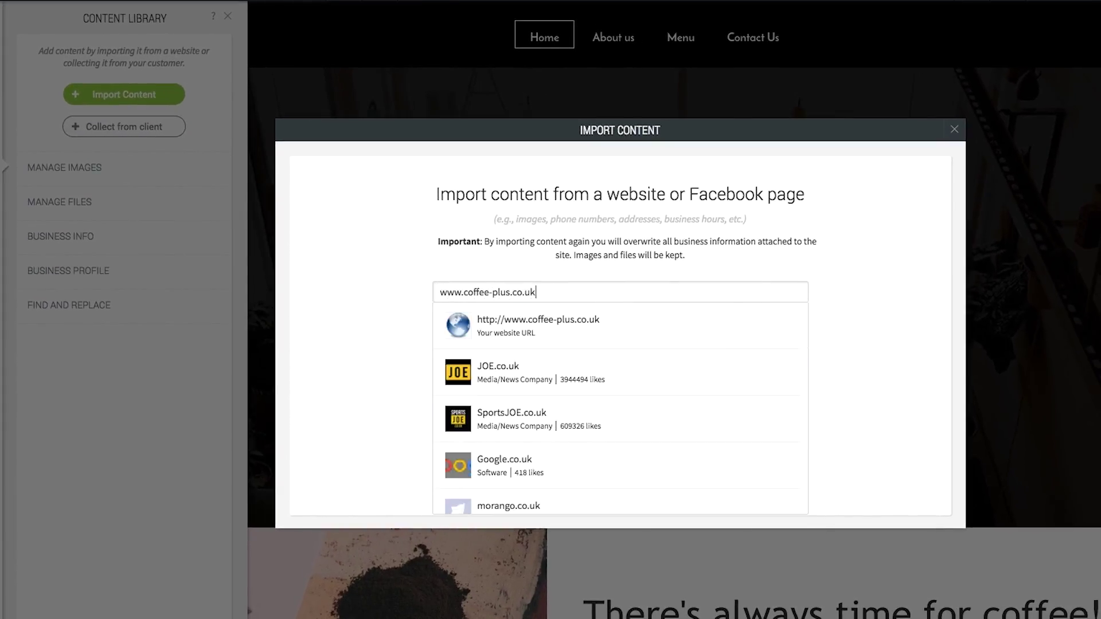
left_click(378, 344)
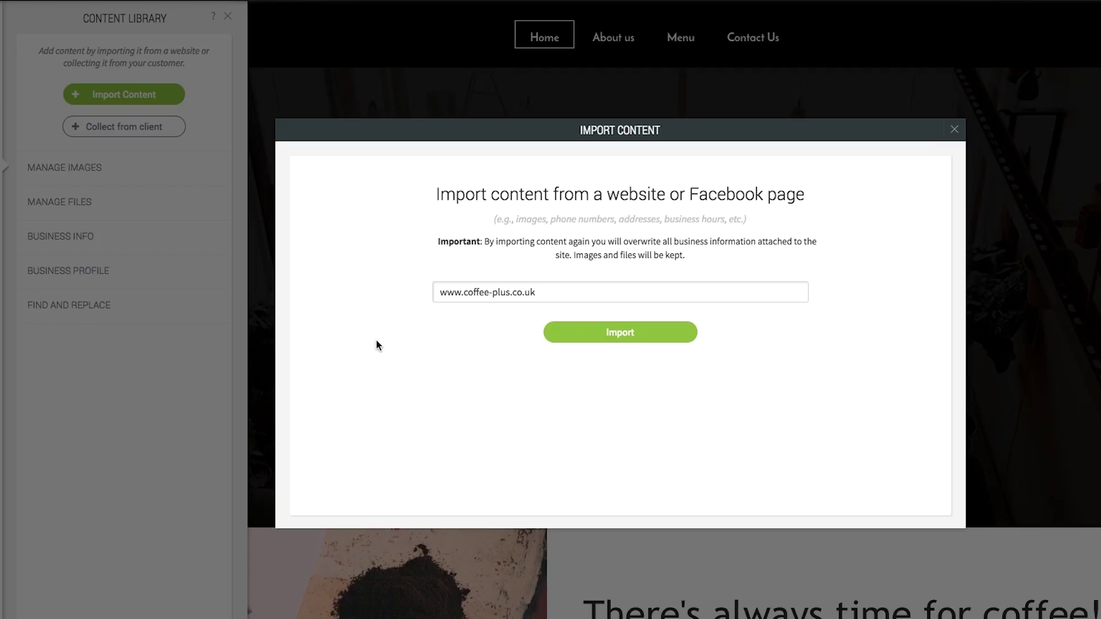
left_click(604, 343)
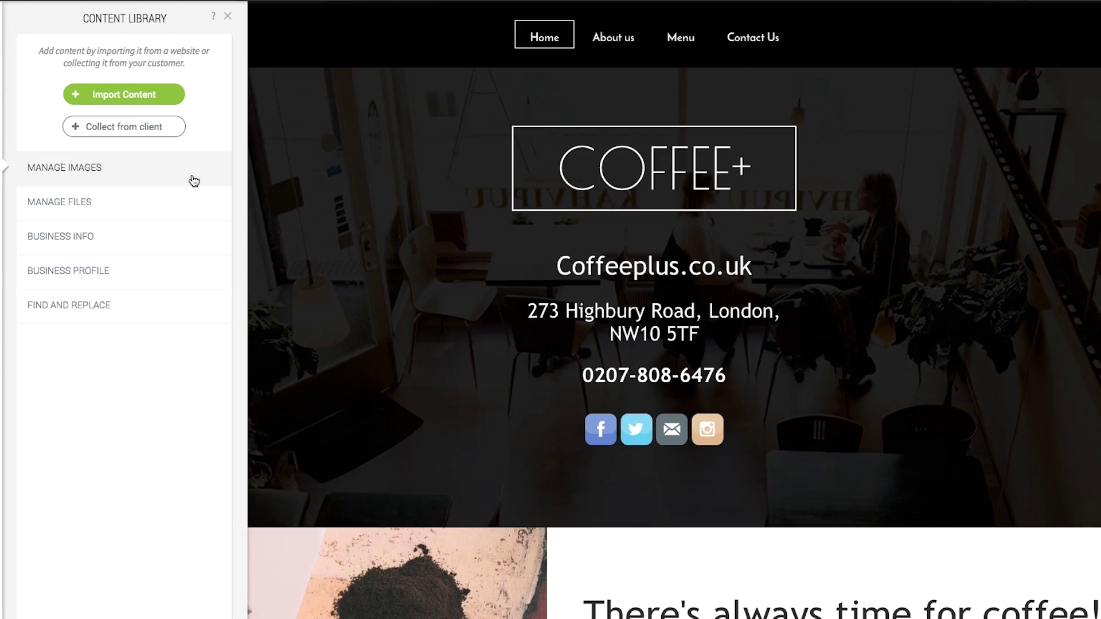
left_click(192, 179)
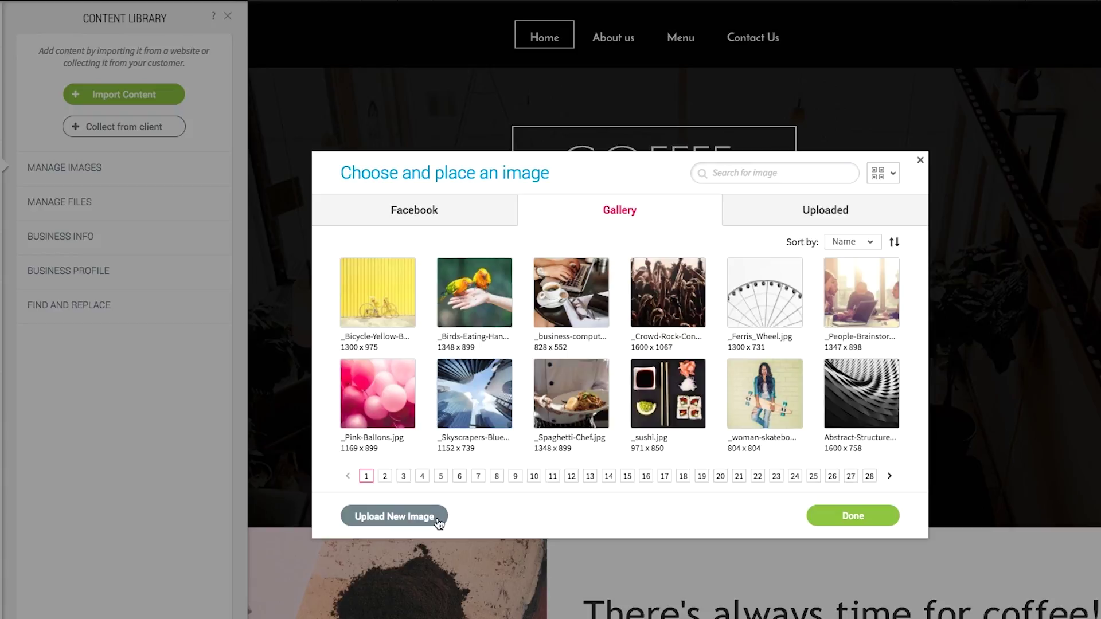
- Upload coffee1.jpg to coffee6.jpg to the image library, then view uploaded files
left_click(437, 520)
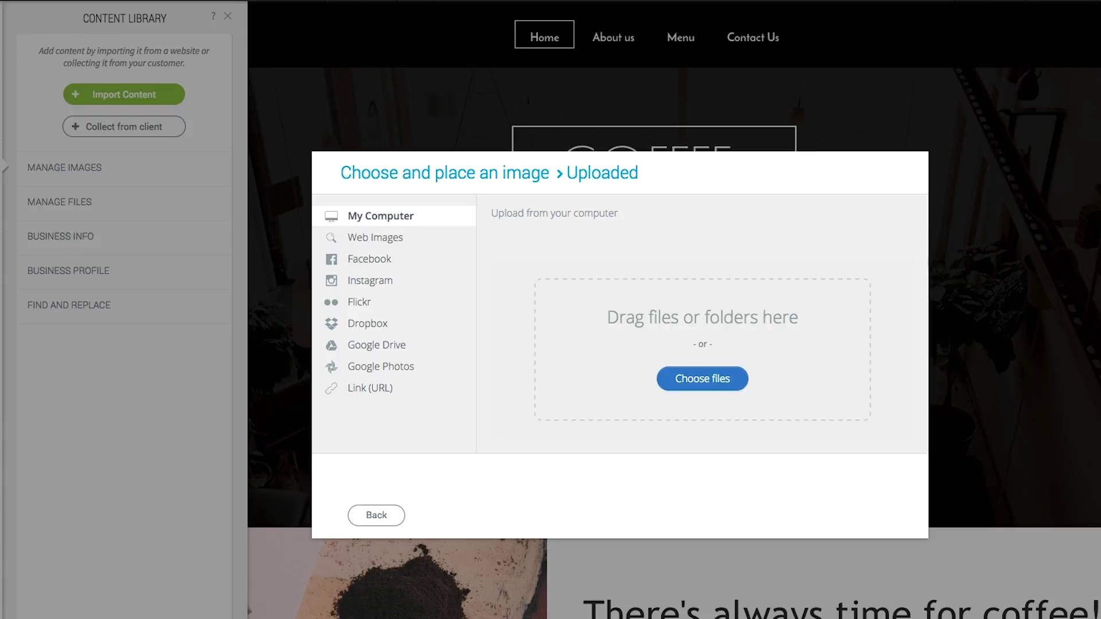
left_click_drag(1035, 281, 707, 383)
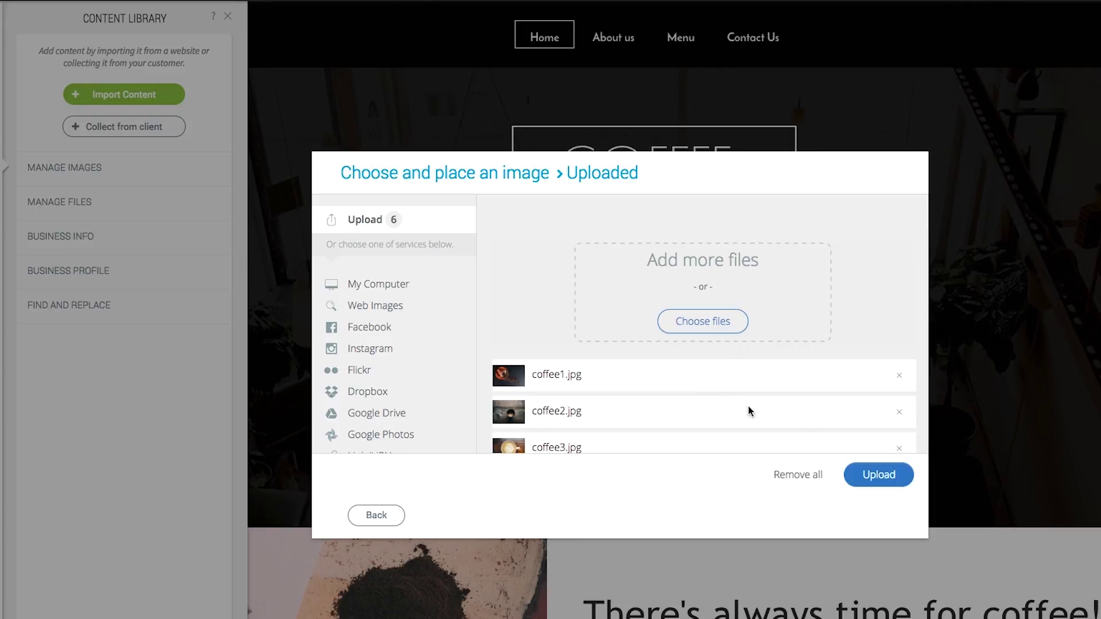
left_click(897, 479)
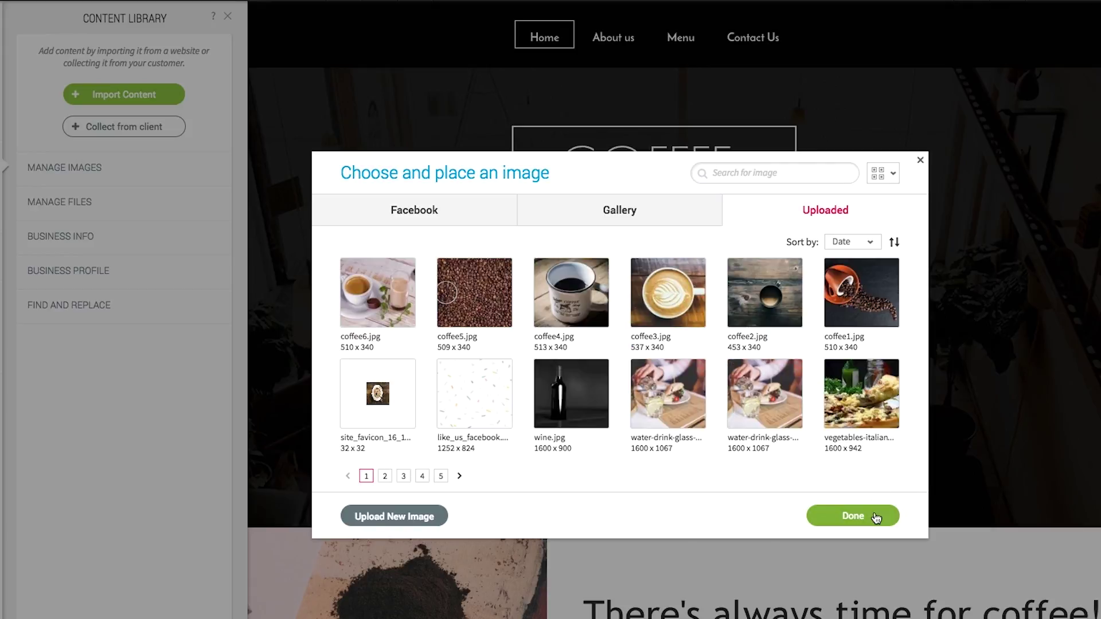
left_click(876, 518)
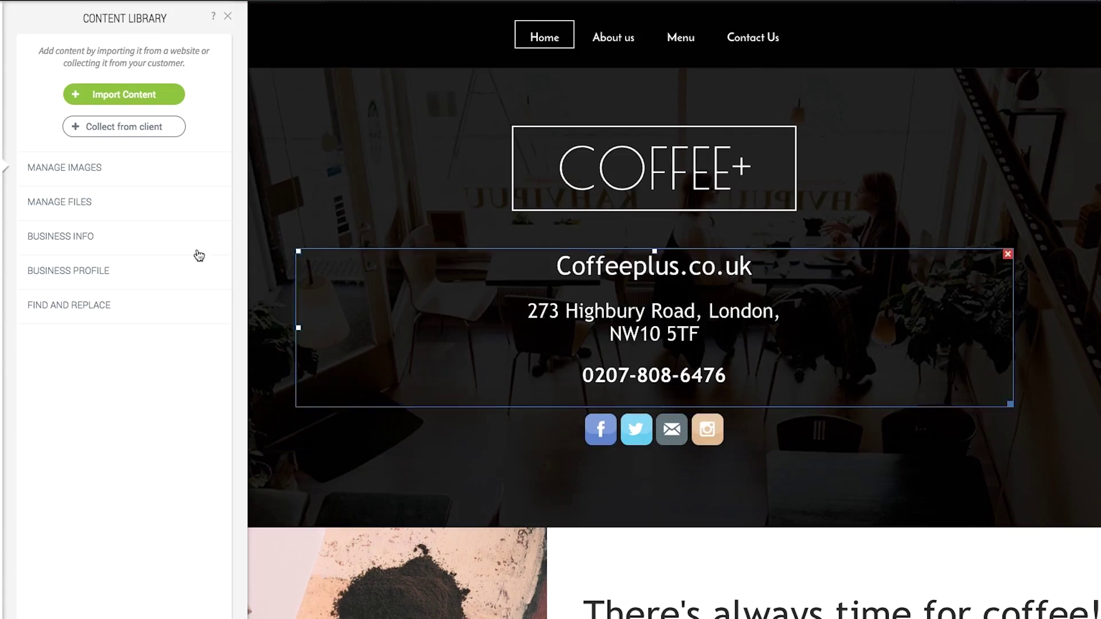
left_click(90, 201)
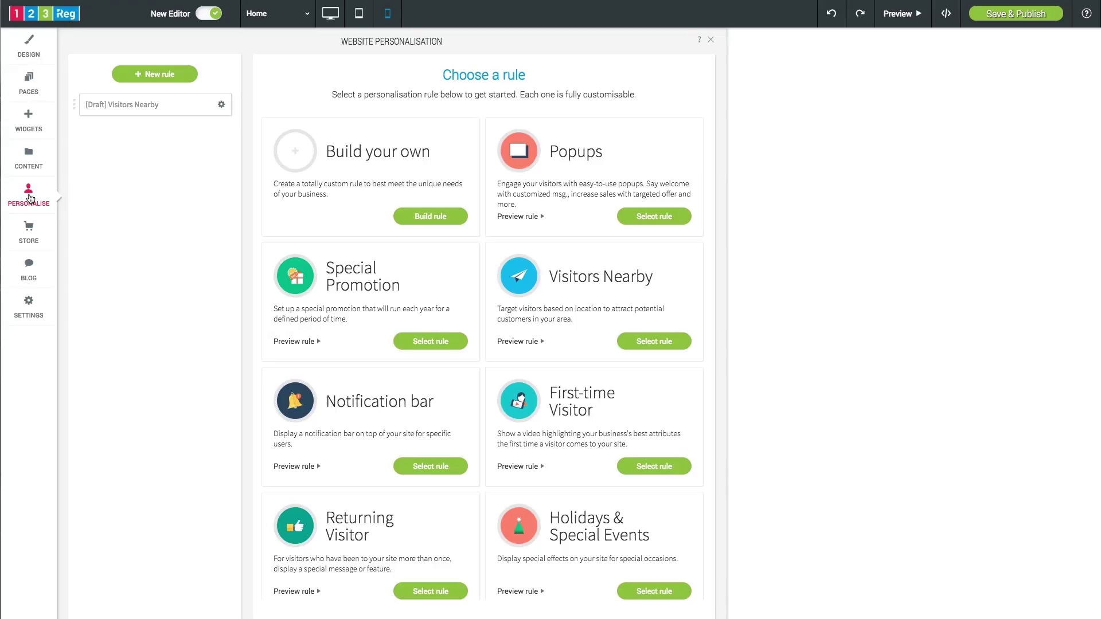
- Start editing a Visitors Nearby personalisation rule
left_click(658, 342)
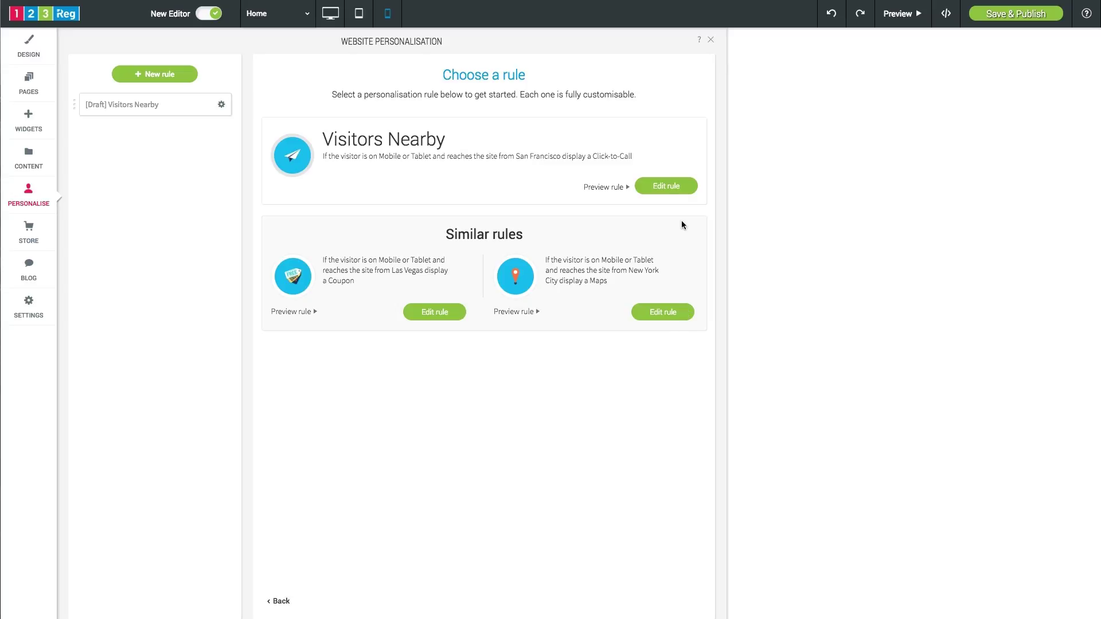
left_click(664, 191)
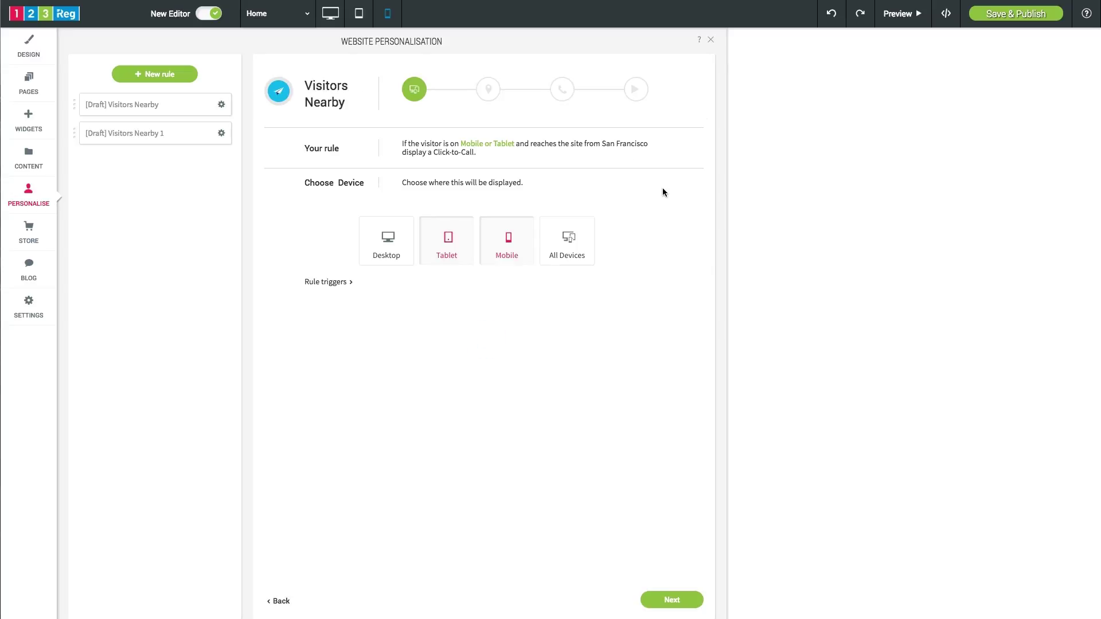
left_click(677, 603)
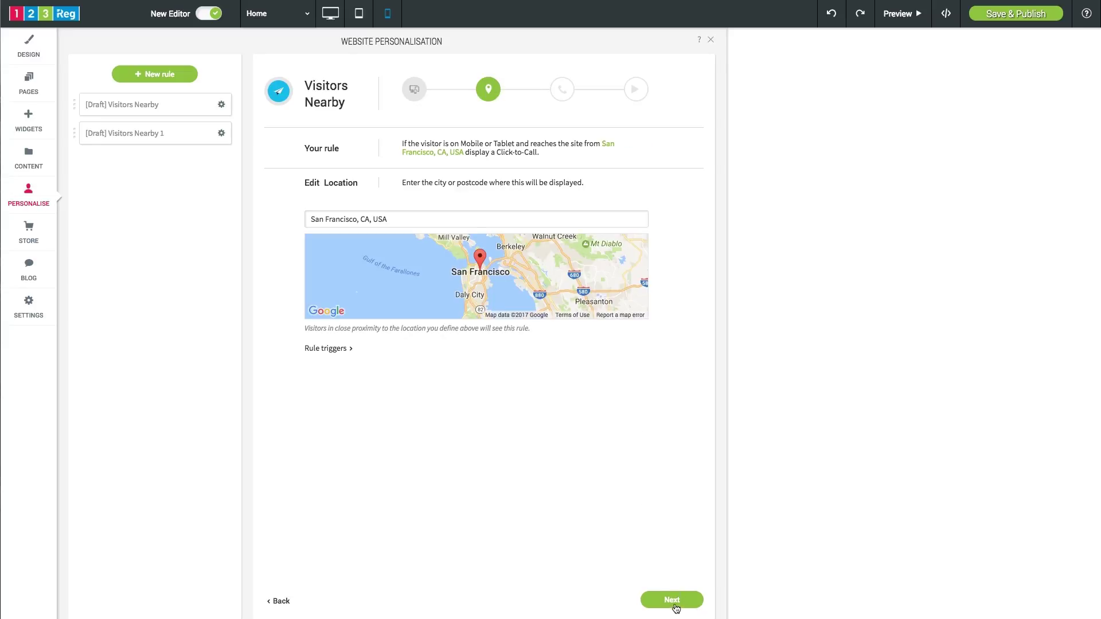
- Replace the San Francisco location with the College of North West London suggestion
left_click_drag(395, 219, 286, 220)
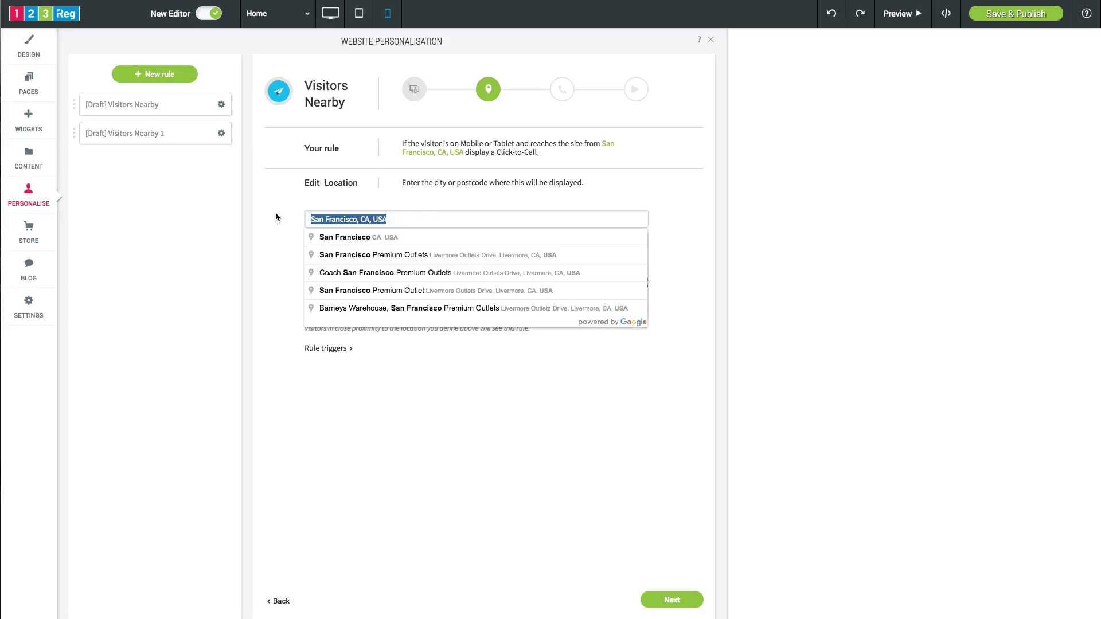
type("North ")
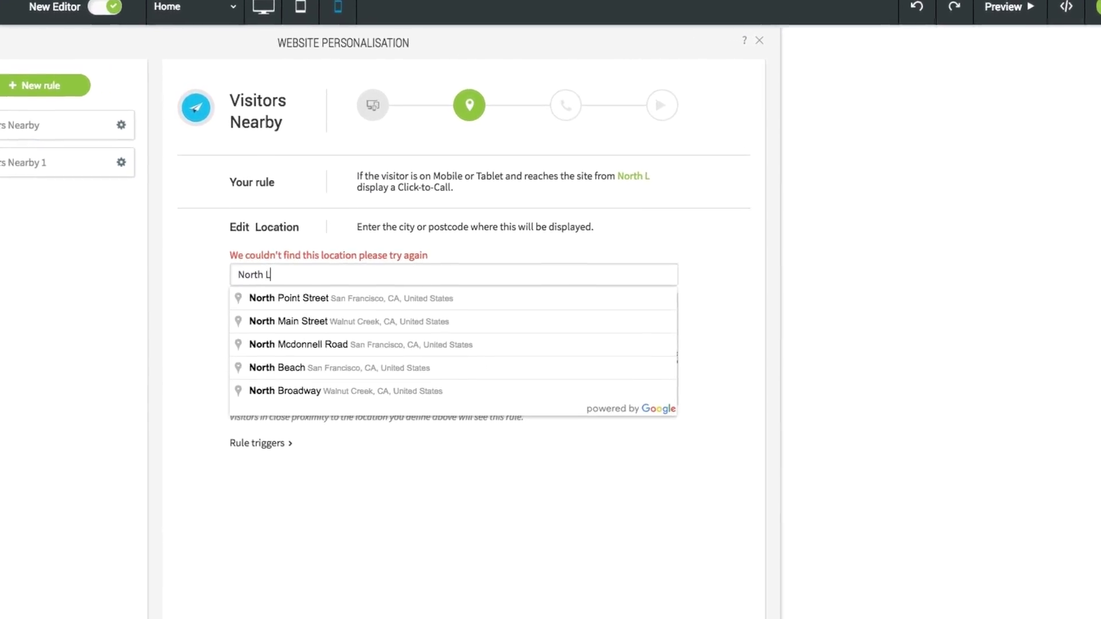
type("w")
key("BackSpace")
type("West ")
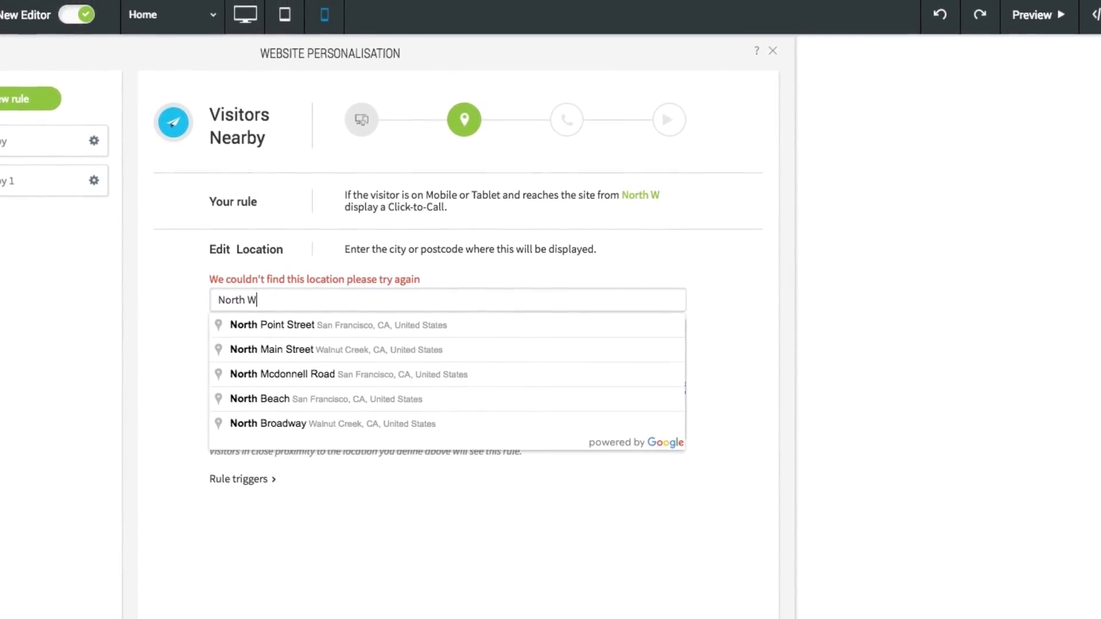
type("London")
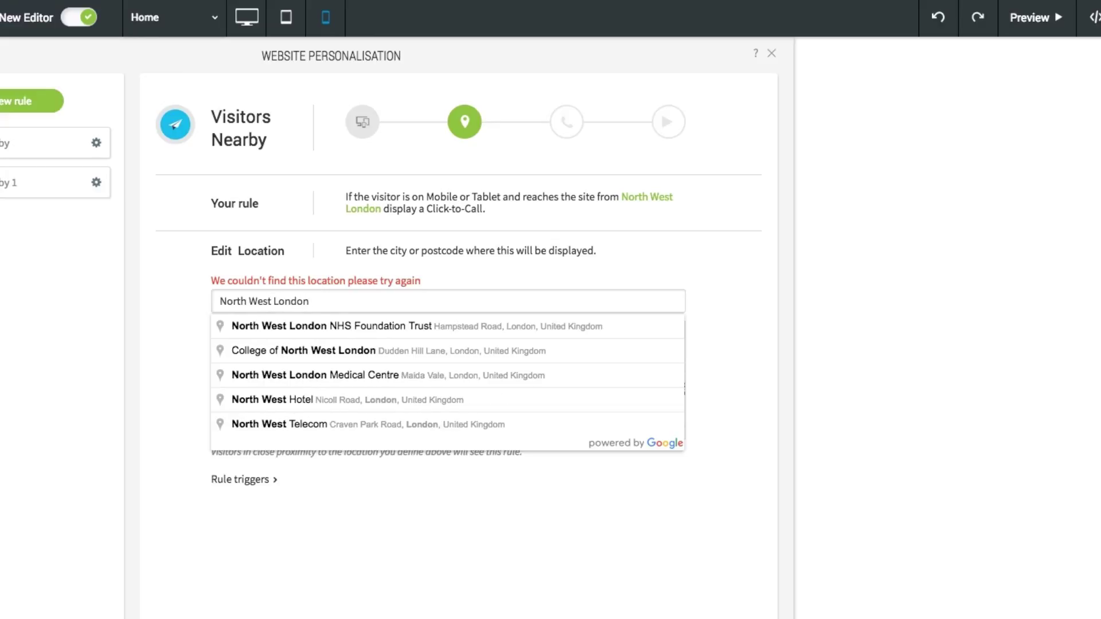
key("Down")
key("Down")
key("Return")
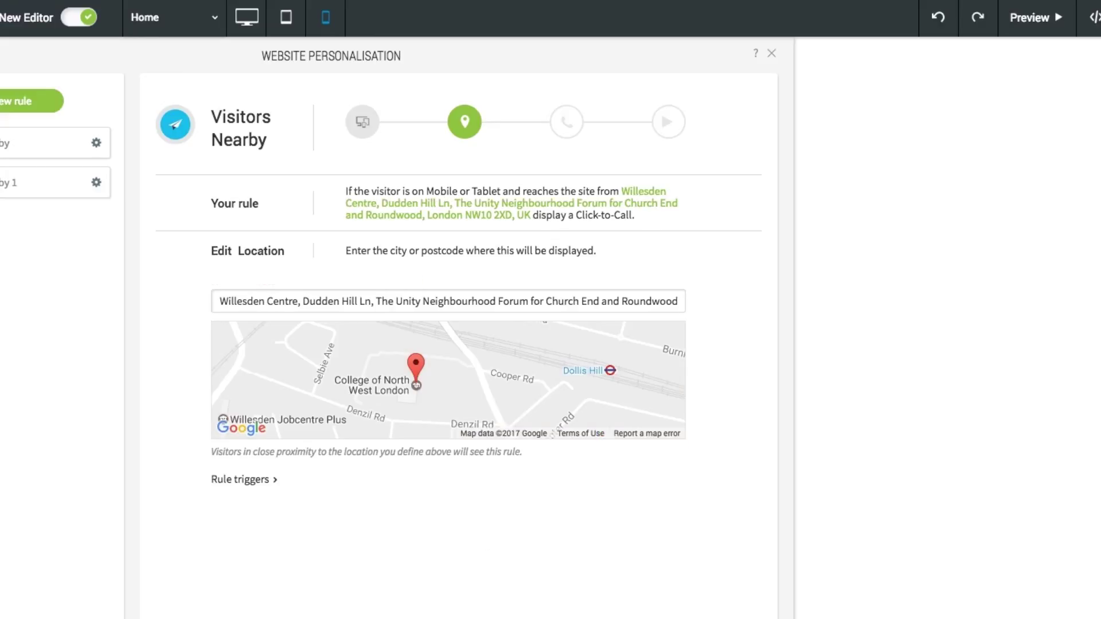
key("Return")
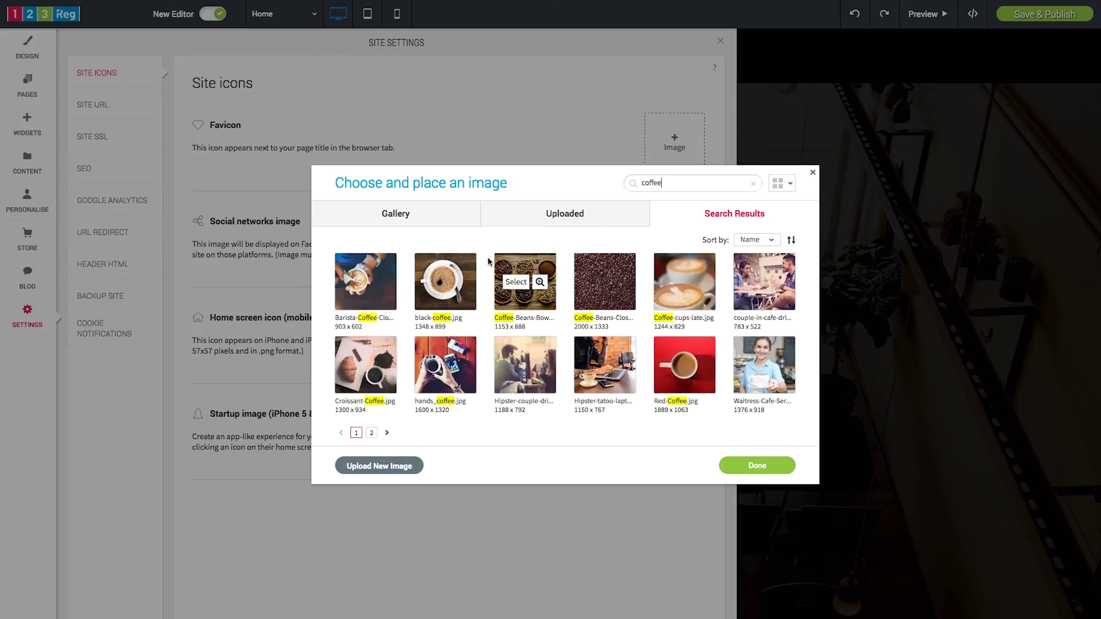
- Set a coffee picture as the site favicon
left_click(442, 281)
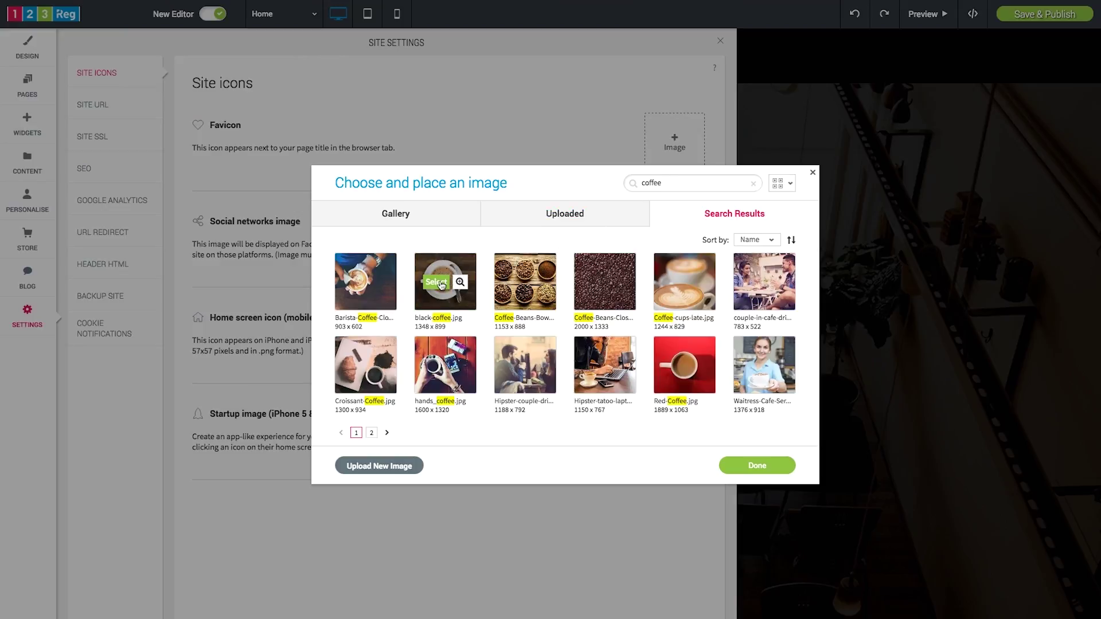
double_click(441, 284)
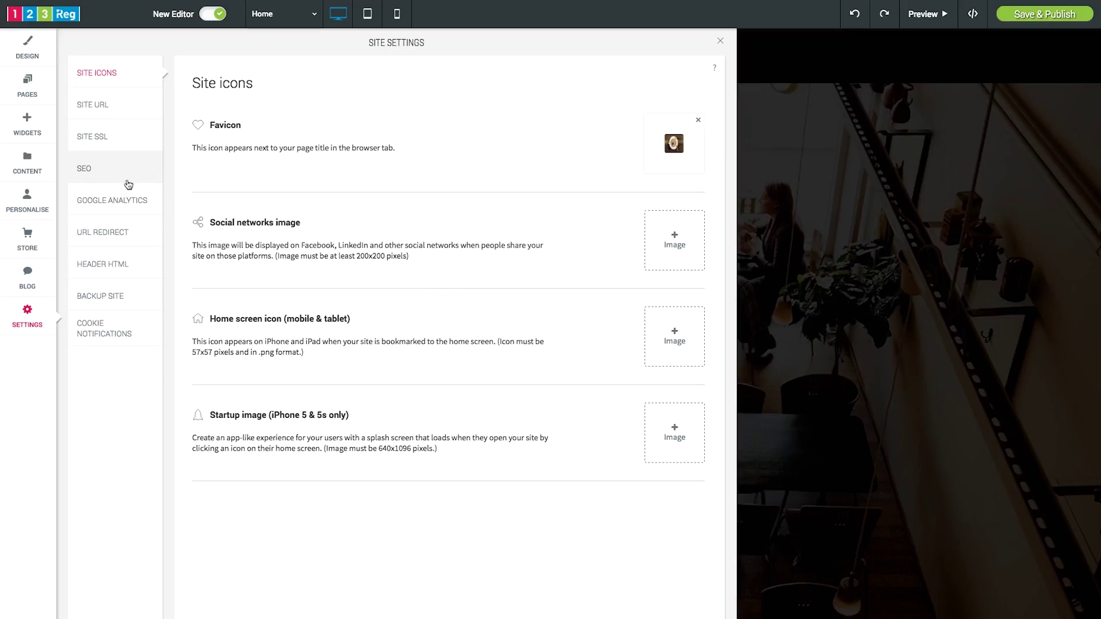
left_click(115, 180)
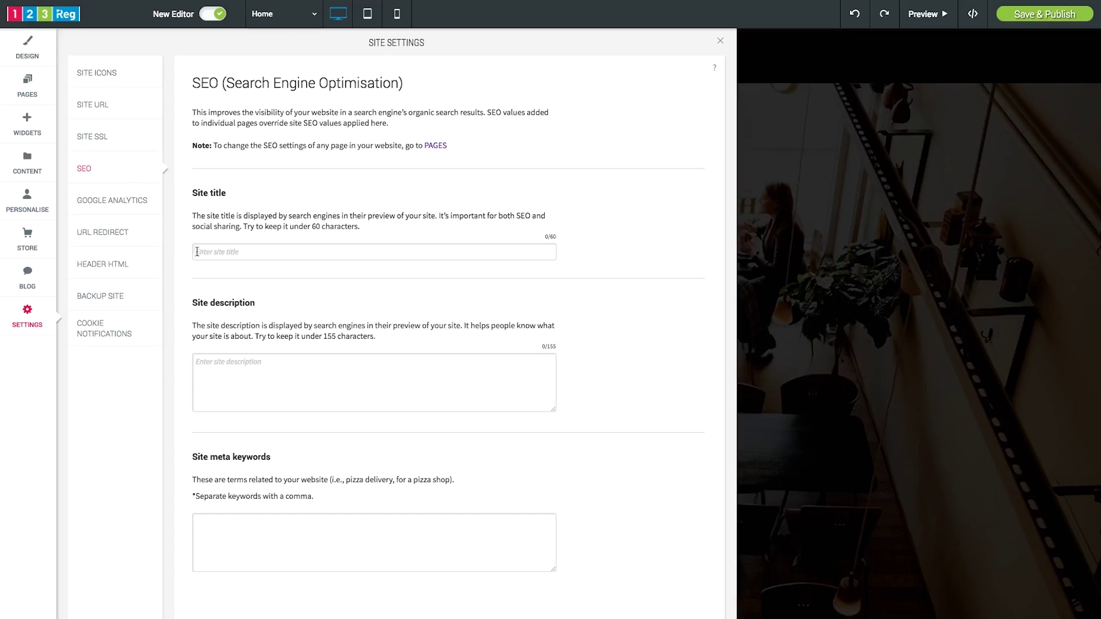
- Enter SEO title 'Coffee Plus', paste the description, and add keywords 'Coffee, Cappucino'
type("Coffee Plus")
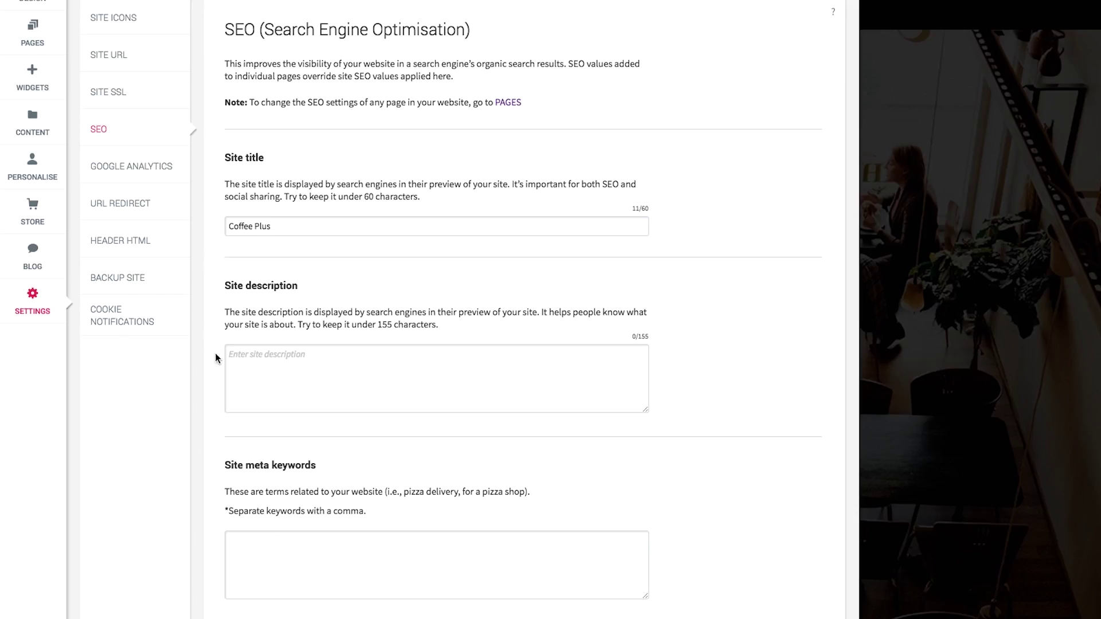
left_click(201, 365)
type("A small coffee shop in North London selling coffee, cakes and pastries. Speciality organic coffee and brews from all around the world. Come and say hello!")
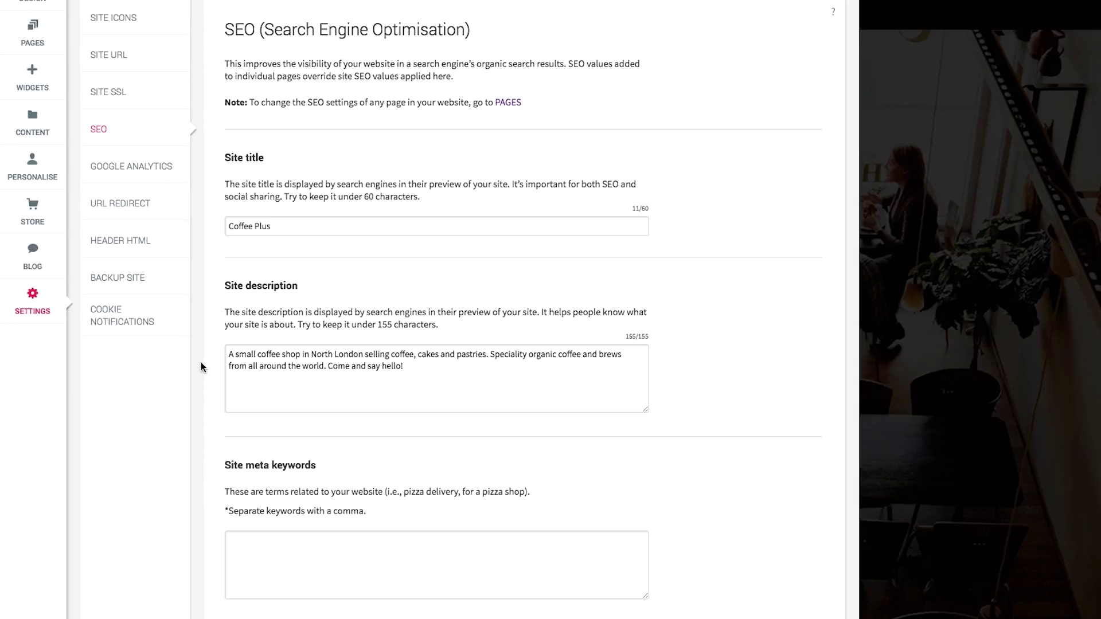
key("Tab")
type("Coffee, Cappucino,")
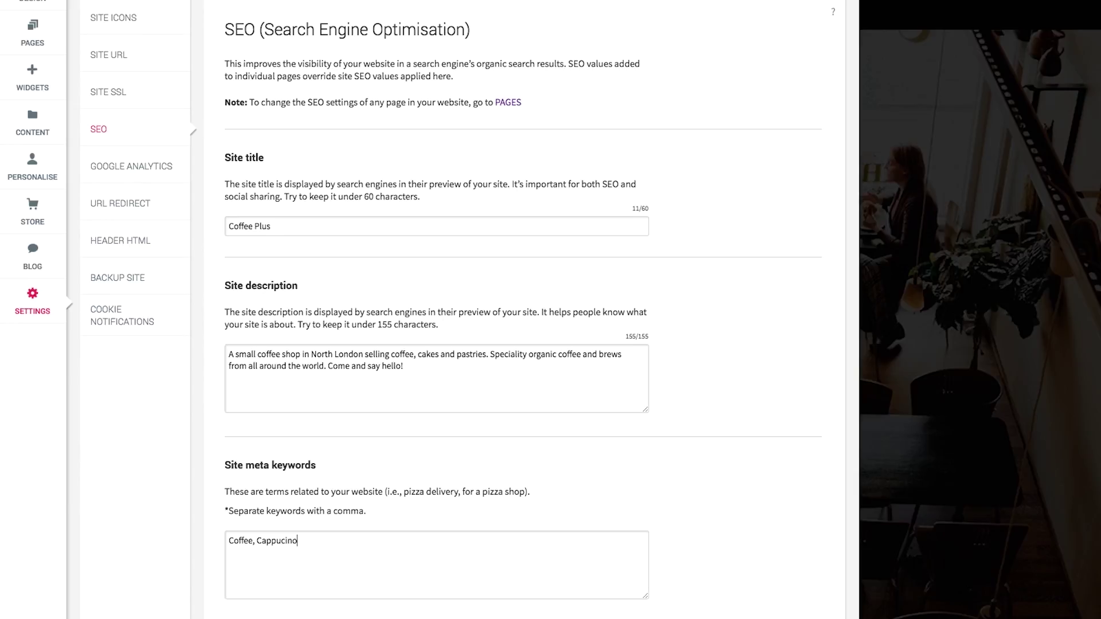